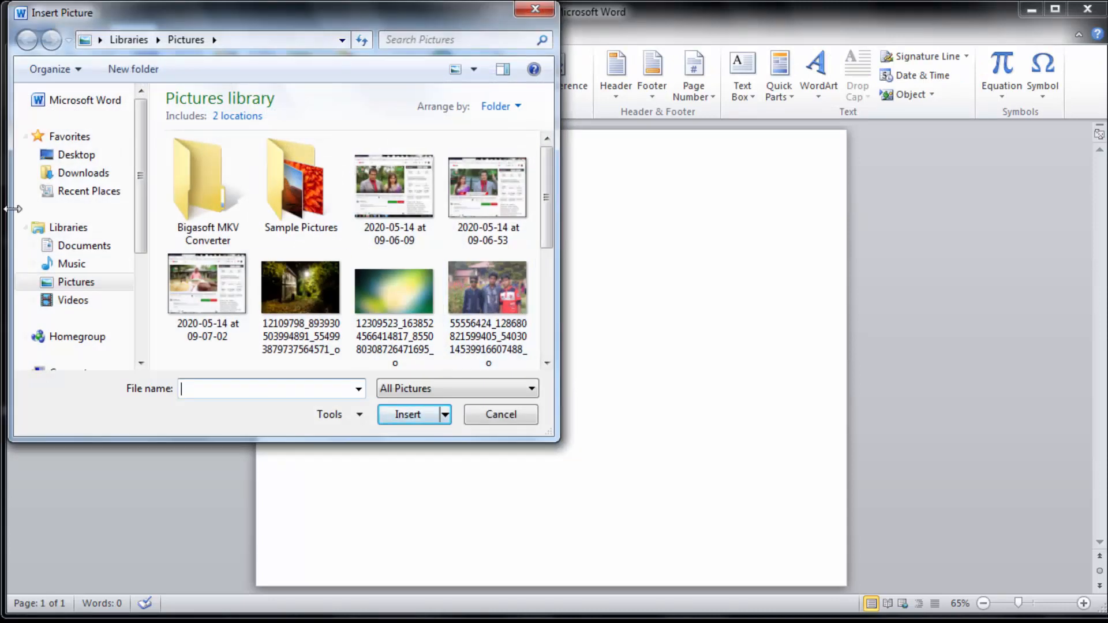
Insert the picture "Logo Channel copy" from the Desktop into the document
{"action": "left_click", "coordinate": [58, 155]}
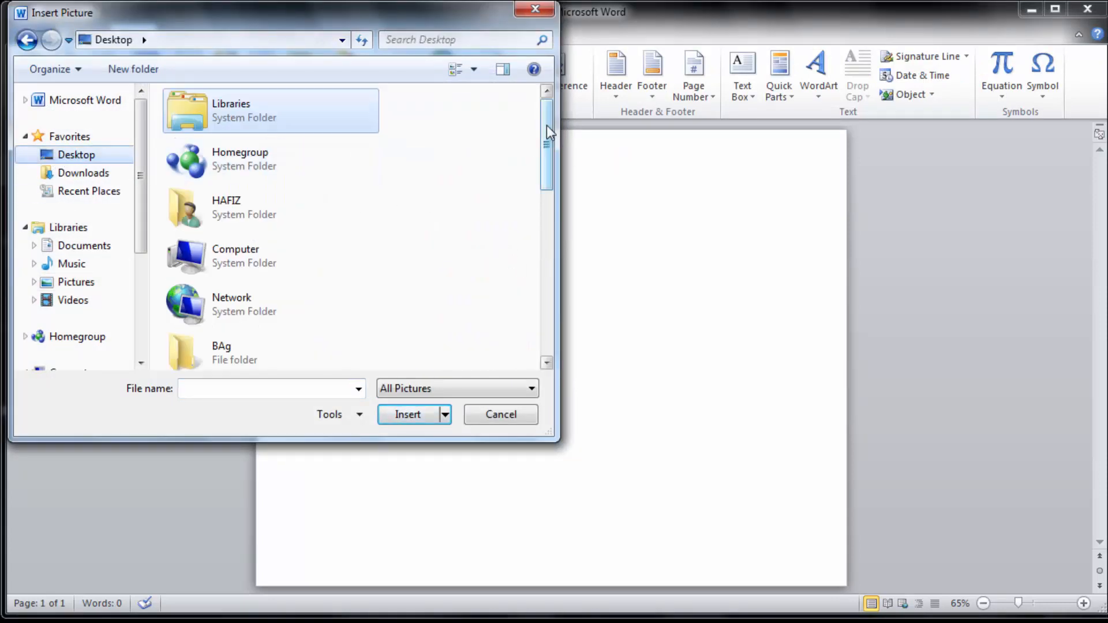
{"action": "scroll", "coordinate": [566, 217], "scroll_direction": "down", "scroll_amount": 8}
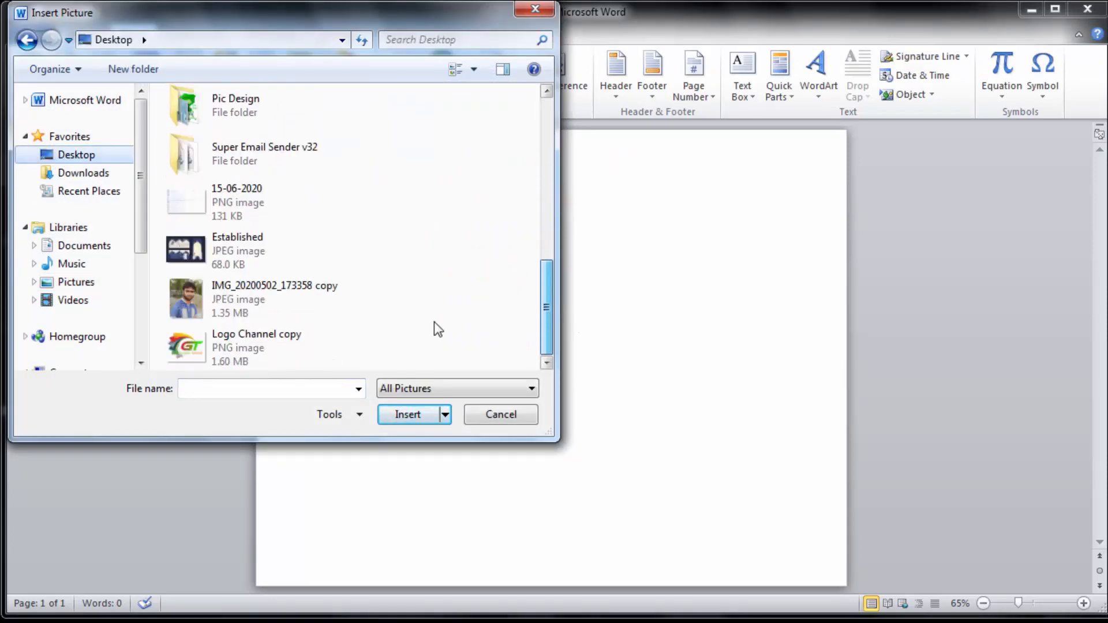
{"action": "left_click", "coordinate": [209, 349]}
{"action": "left_click", "coordinate": [405, 414]}
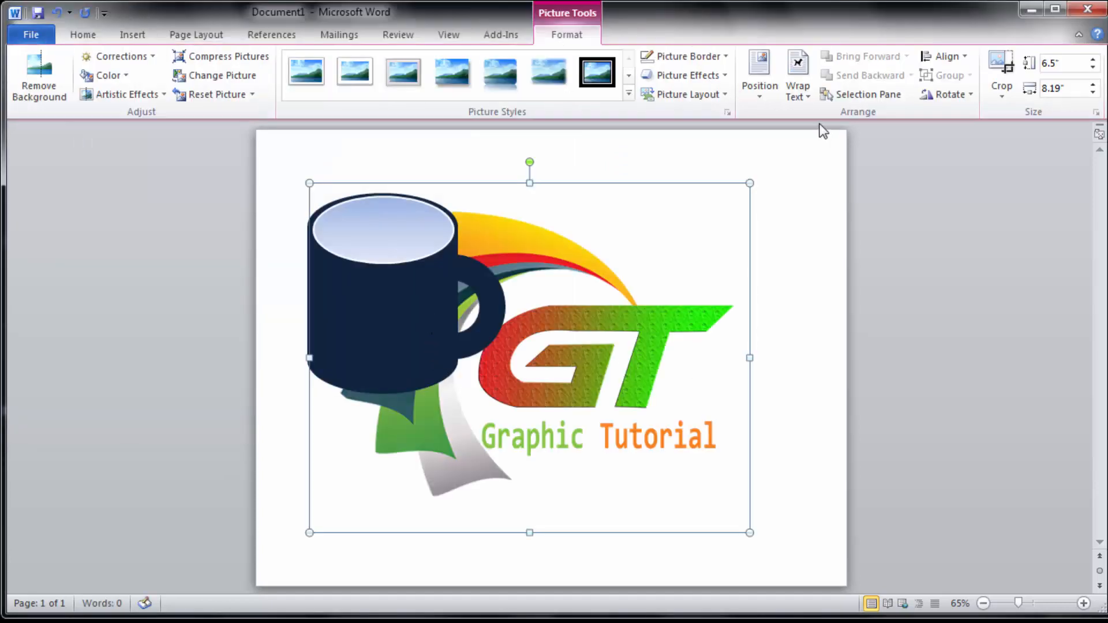
Set the logo picture's text wrapping to In Front of Text
{"action": "left_click", "coordinate": [810, 99]}
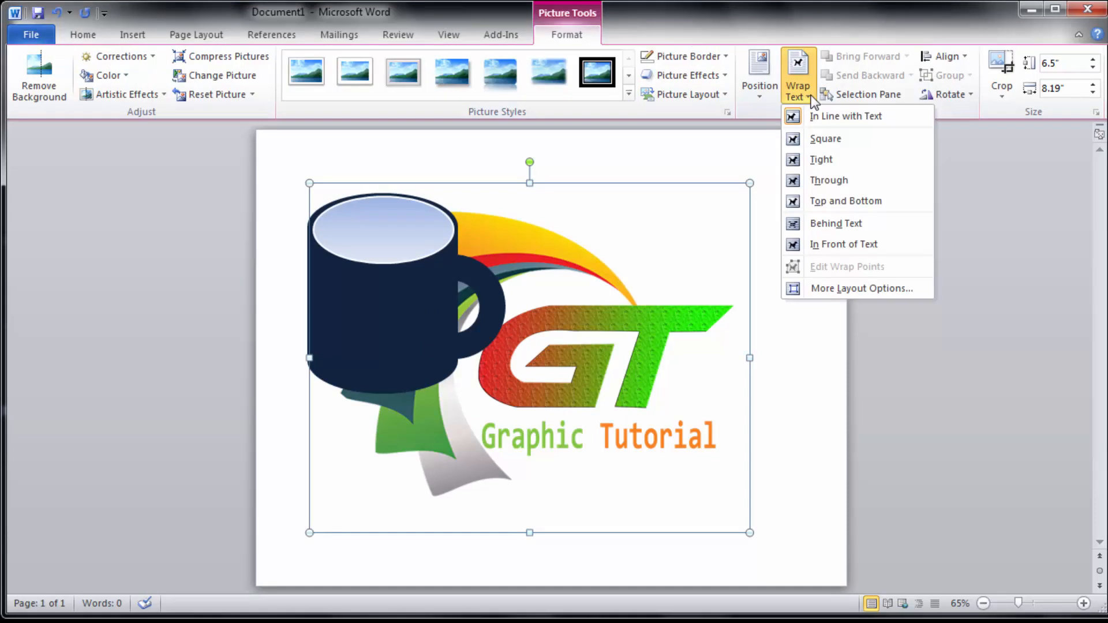
{"action": "left_click", "coordinate": [749, 307]}
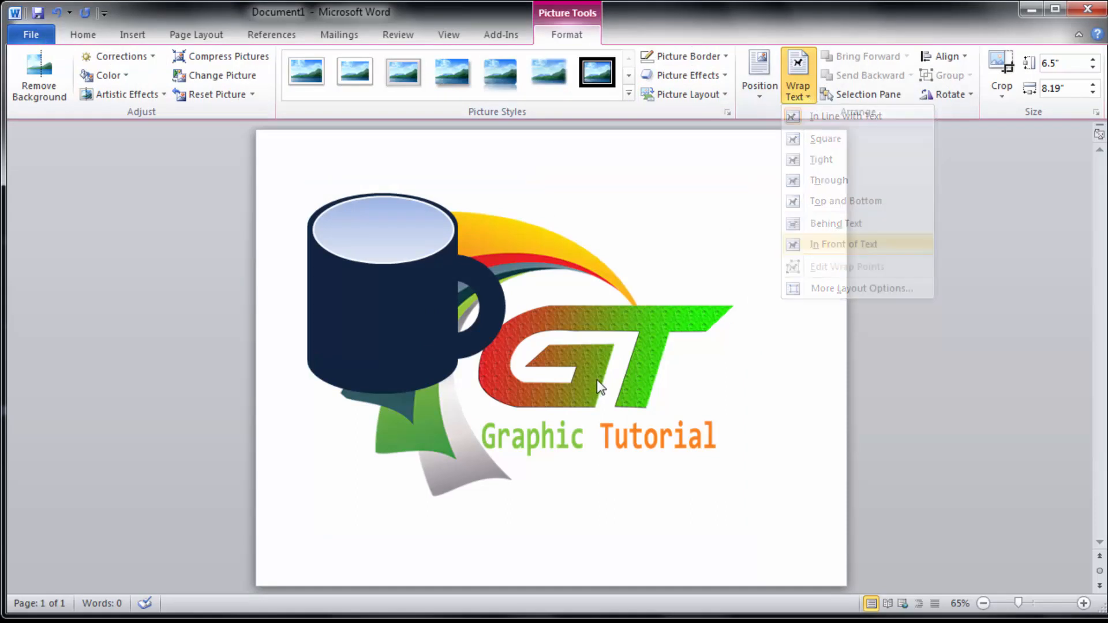
{"action": "left_click", "coordinate": [691, 442]}
Shrink the logo to about 1.35" high by 1.71" wide and centre it on the front of the mug's body
{"action": "left_click_drag", "start_coordinate": [749, 532], "coordinate": [444, 273]}
{"action": "left_click_drag", "start_coordinate": [410, 309], "coordinate": [397, 318]}
{"action": "left_click_drag", "start_coordinate": [434, 281], "coordinate": [451, 267]}
{"action": "left_click_drag", "start_coordinate": [418, 307], "coordinate": [408, 319]}
{"action": "left_click_drag", "start_coordinate": [434, 369], "coordinate": [419, 364]}
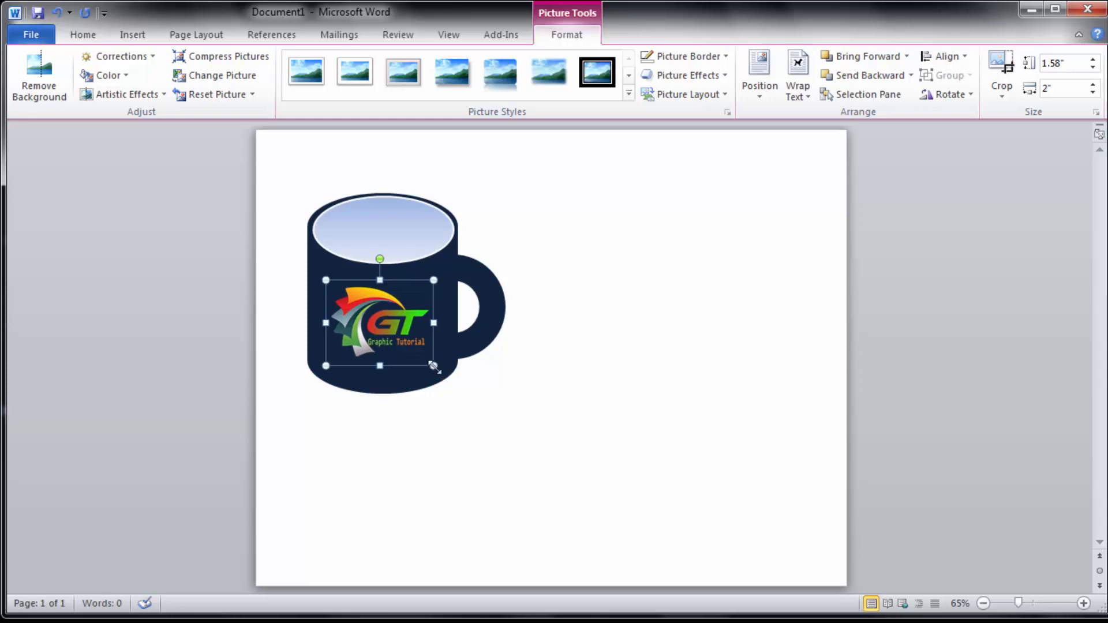
{"action": "left_click_drag", "start_coordinate": [427, 363], "coordinate": [406, 351]}
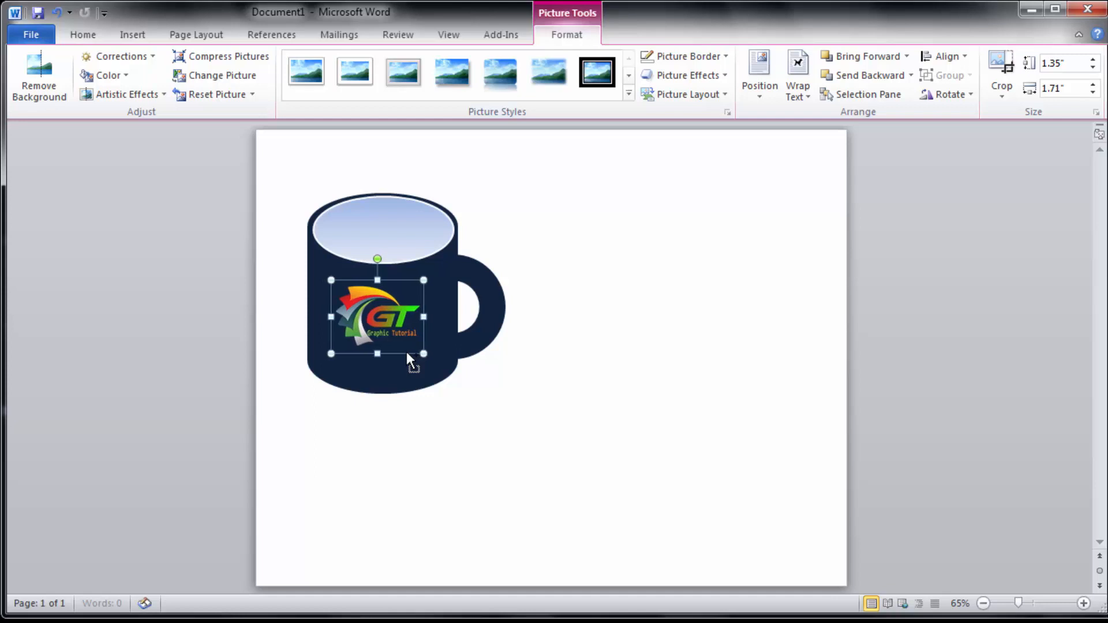
{"action": "key", "text": "Right"}
{"action": "key", "text": "Down"}
{"action": "key", "text": "Down"}
{"action": "key", "text": "Down"}
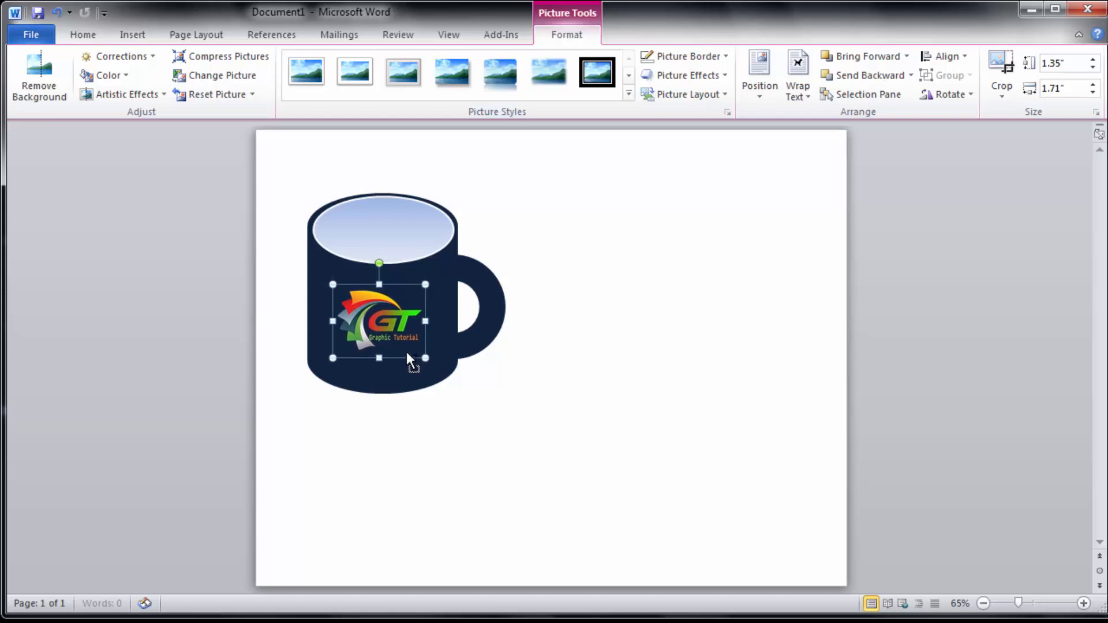
Group the mug's opening, handle and body with the logo into one object
{"action": "left_click", "coordinate": [387, 223]}
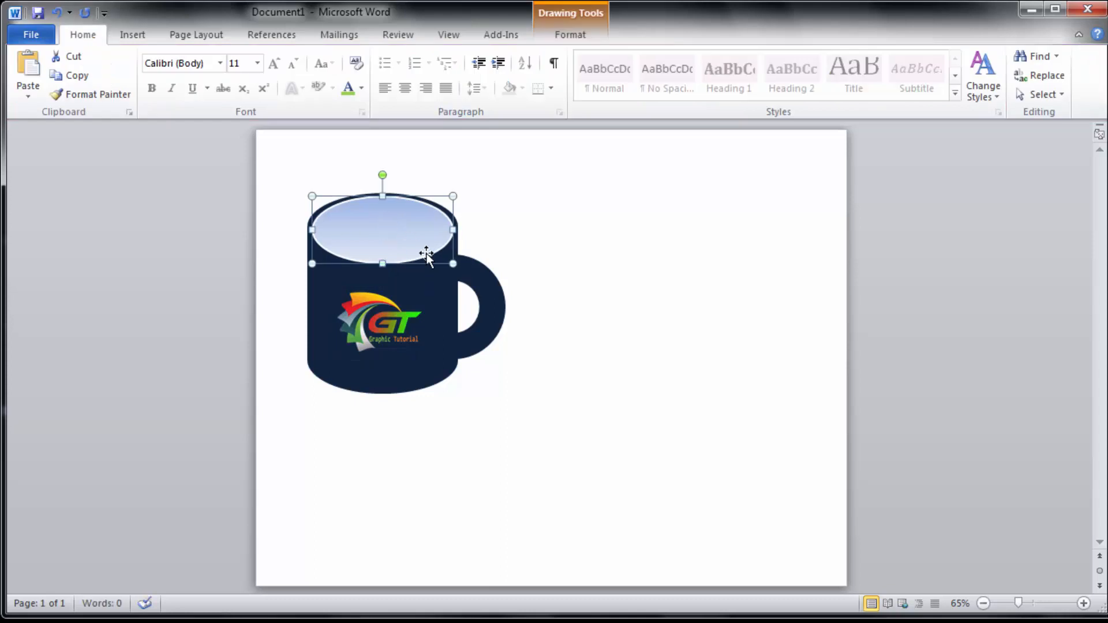
{"action": "left_click", "coordinate": [488, 282], "text": "shift"}
{"action": "left_click", "coordinate": [385, 344], "text": "shift"}
{"action": "left_click", "coordinate": [386, 344], "text": "shift"}
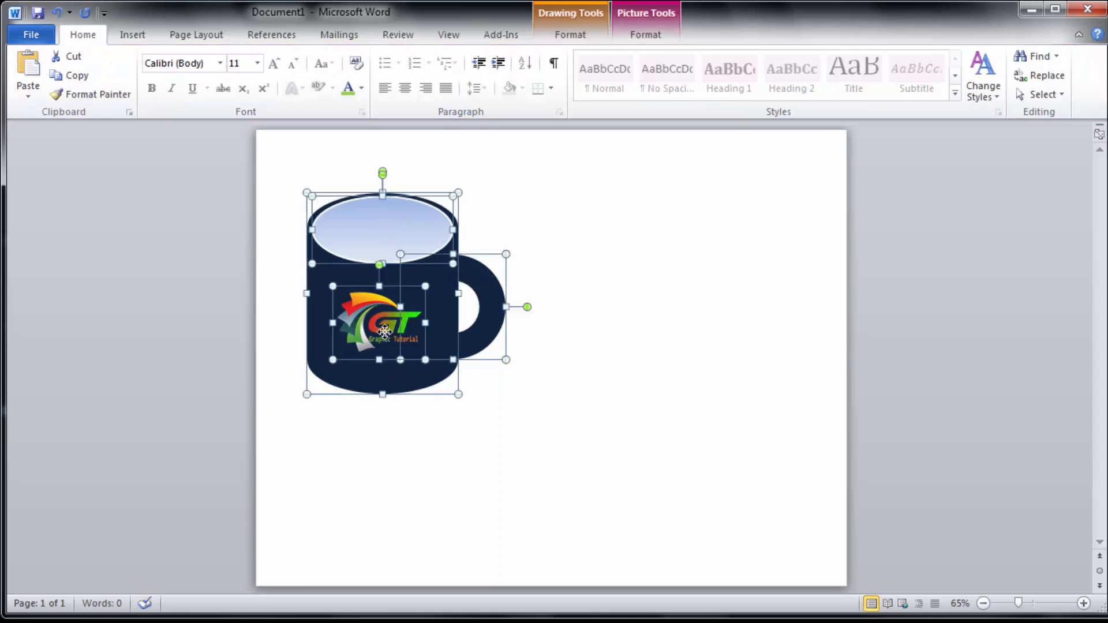
{"action": "right_click", "coordinate": [383, 293]}
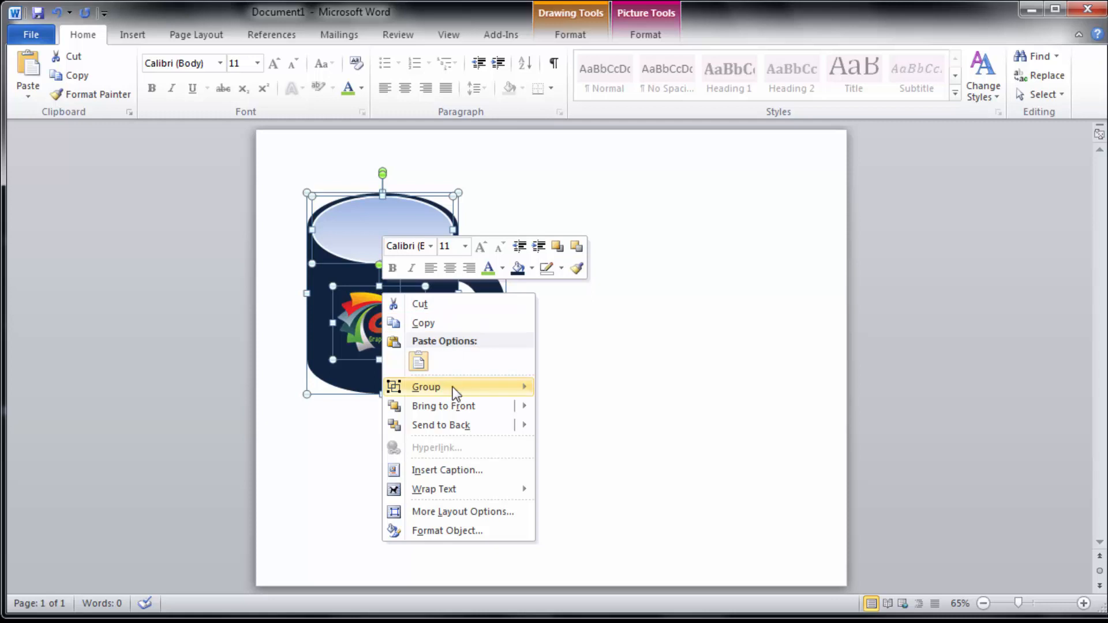
{"action": "mouse_move", "coordinate": [453, 389]}
{"action": "left_click", "coordinate": [598, 392]}
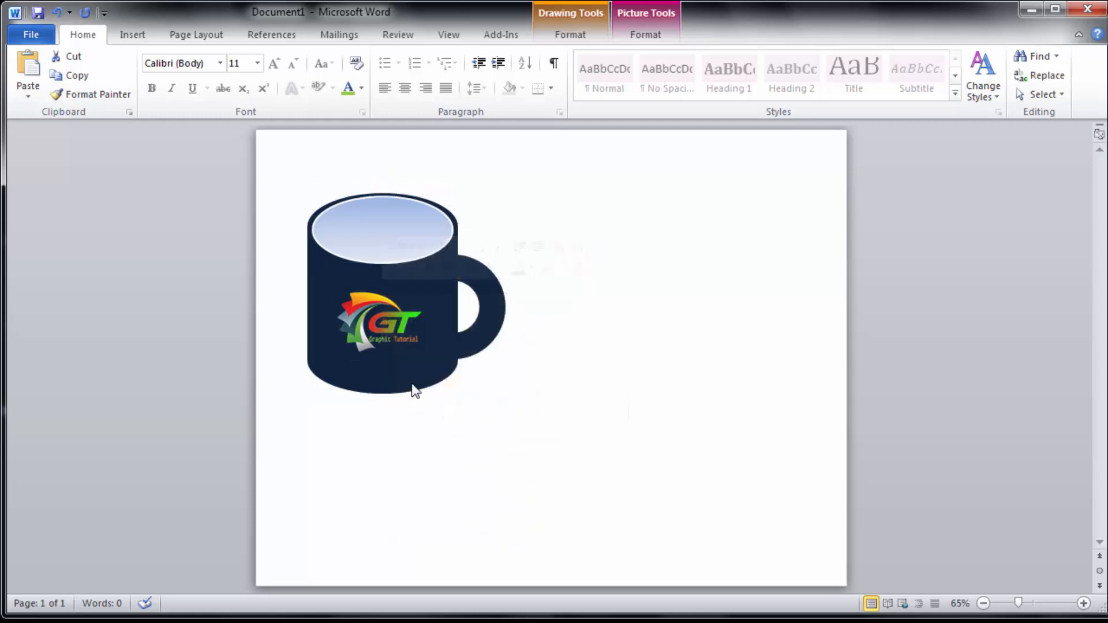
Shrink the grouped mug slightly and place a duplicate beside it on the right half of the page
{"action": "left_click_drag", "start_coordinate": [407, 402], "coordinate": [408, 420]}
{"action": "left_click_drag", "start_coordinate": [510, 416], "coordinate": [477, 371]}
{"action": "left_click_drag", "start_coordinate": [396, 298], "coordinate": [613, 280]}
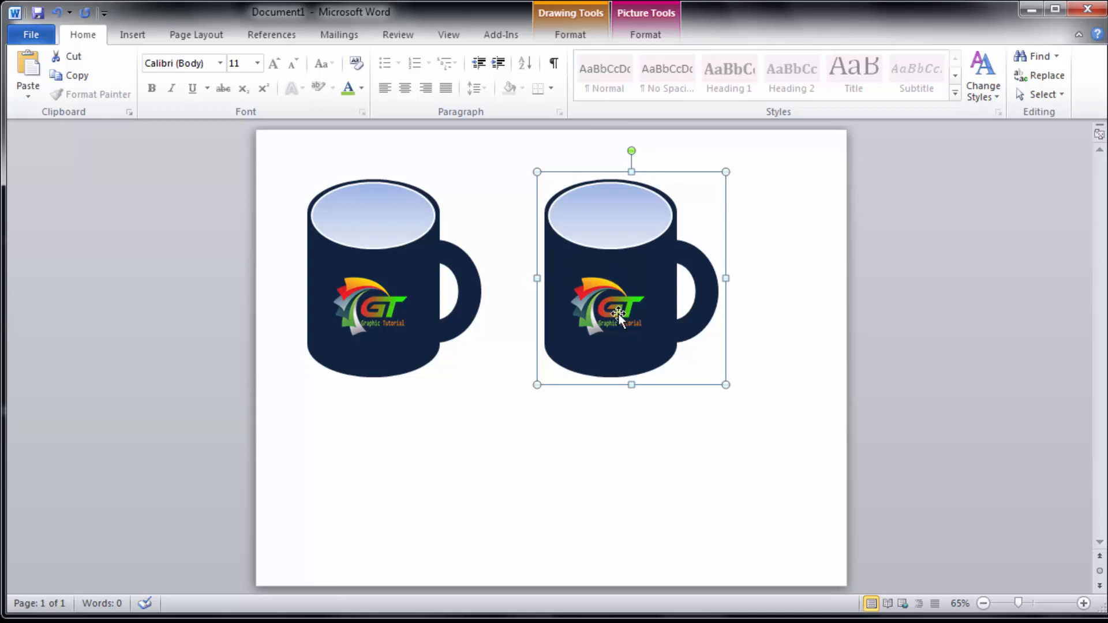
Ungroup the duplicate mug and delete its logo
{"action": "right_click", "coordinate": [619, 258]}
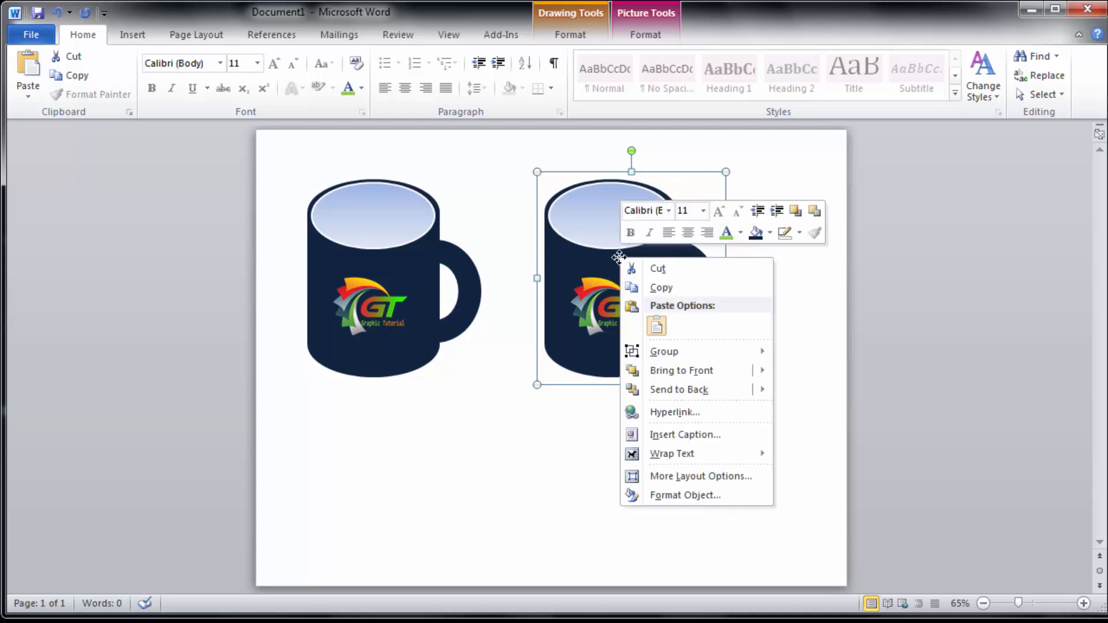
{"action": "mouse_move", "coordinate": [724, 360]}
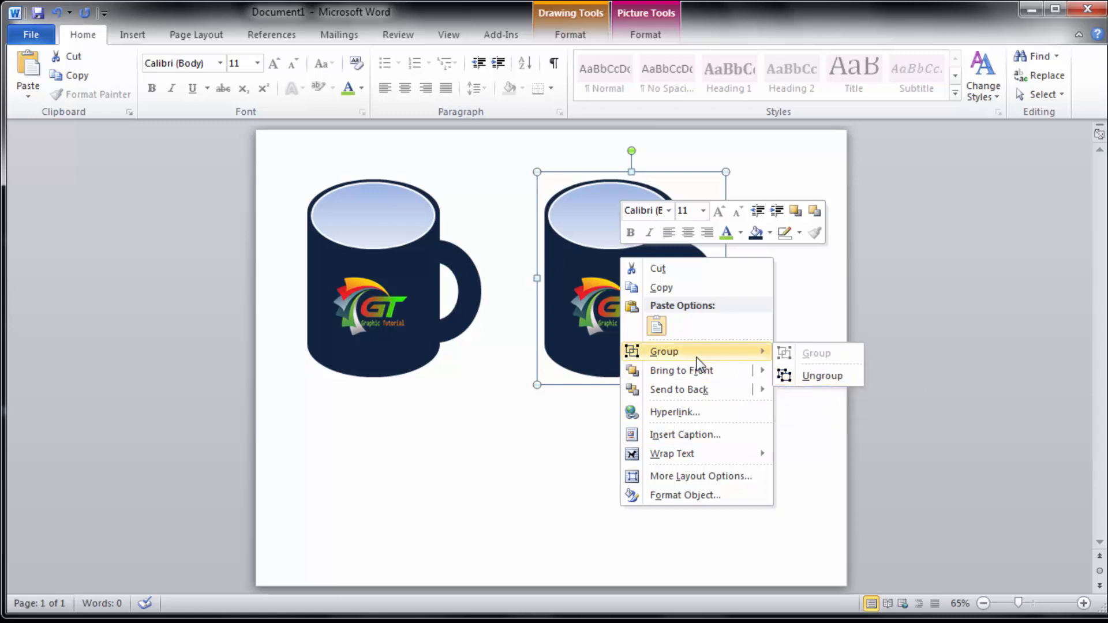
{"action": "left_click", "coordinate": [830, 378]}
{"action": "left_click", "coordinate": [619, 307]}
{"action": "key", "text": "Delete"}
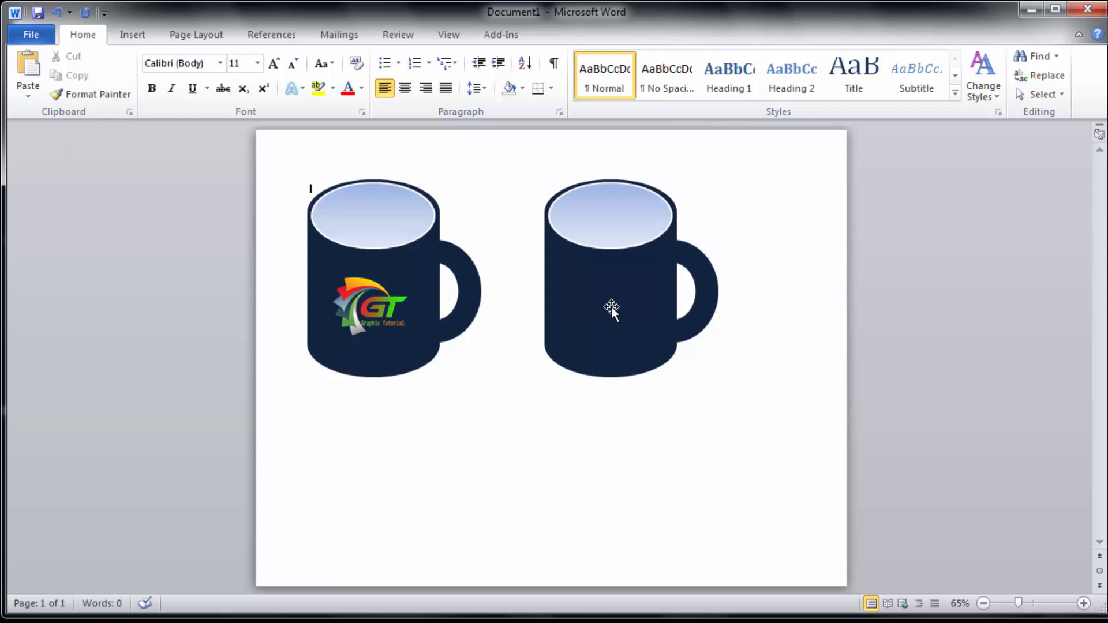
Fill the body and handle of the duplicate mug with the dark red theme colour
{"action": "left_click", "coordinate": [618, 298]}
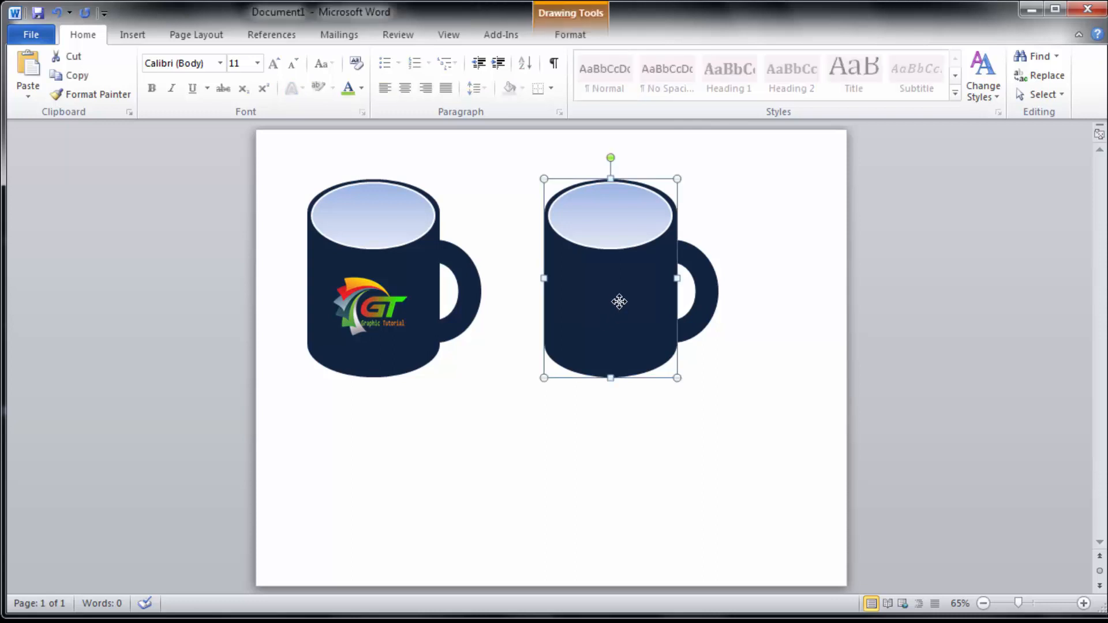
{"action": "left_click", "coordinate": [701, 267], "text": "shift"}
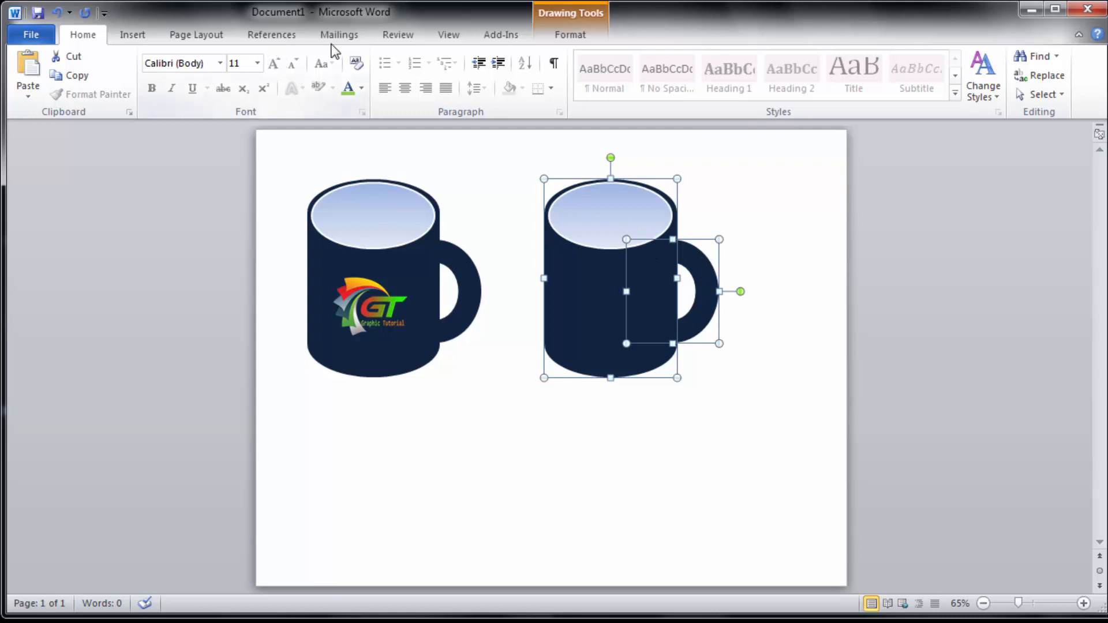
{"action": "left_click", "coordinate": [570, 36]}
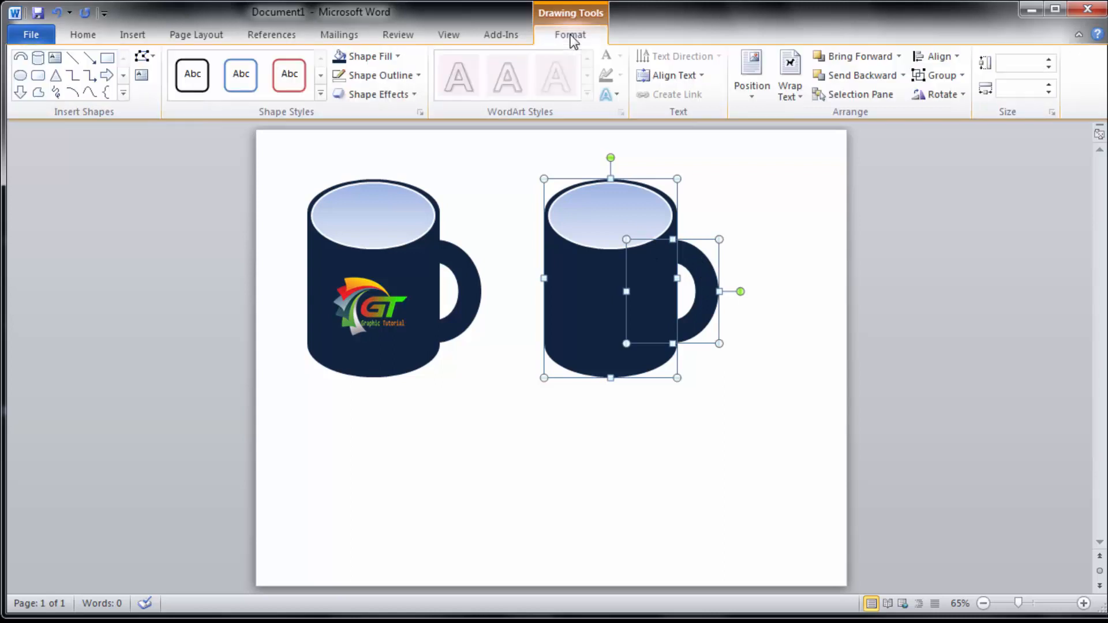
{"action": "left_click", "coordinate": [398, 56]}
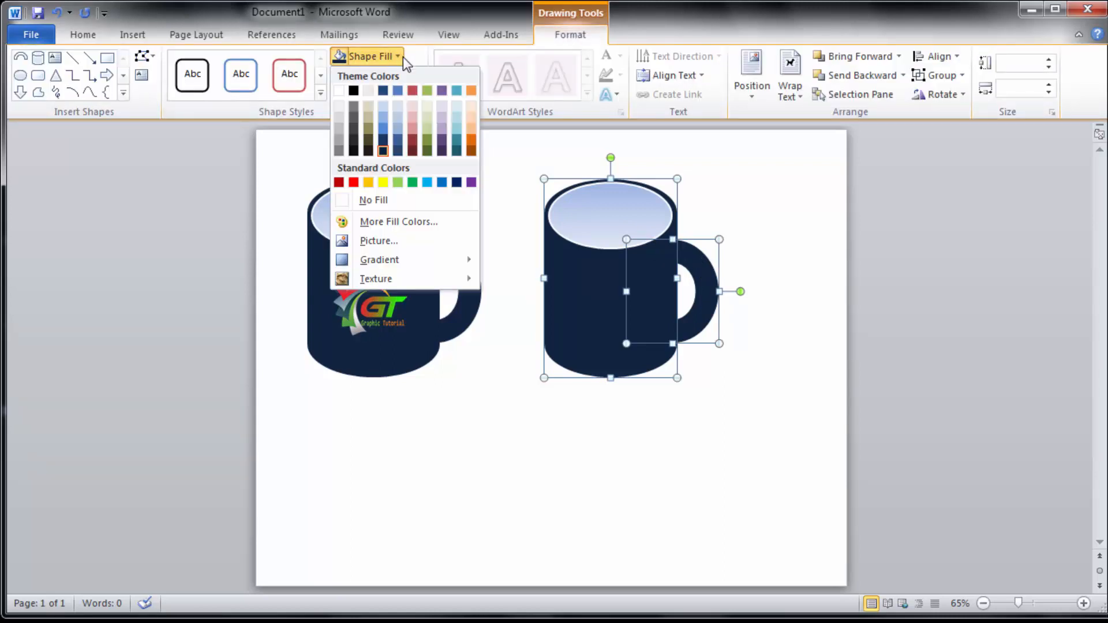
{"action": "left_click", "coordinate": [412, 141]}
{"action": "left_click", "coordinate": [616, 210]}
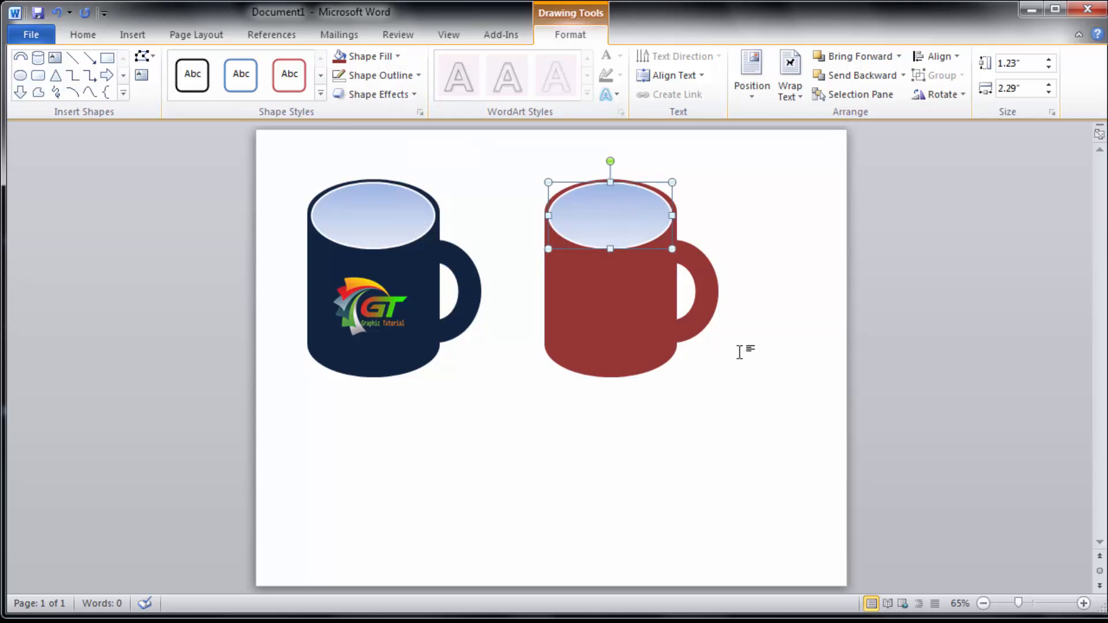
Insert WordArt reading "Happy" in the first gallery style, white with a blue outline
{"action": "left_click", "coordinate": [139, 40]}
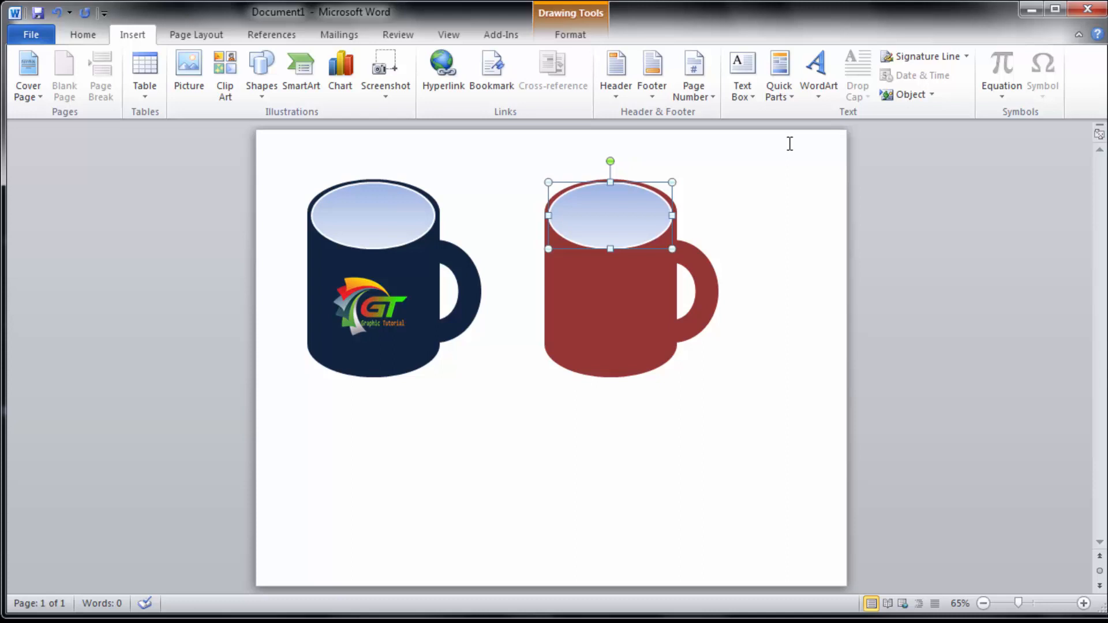
{"action": "left_click", "coordinate": [818, 84]}
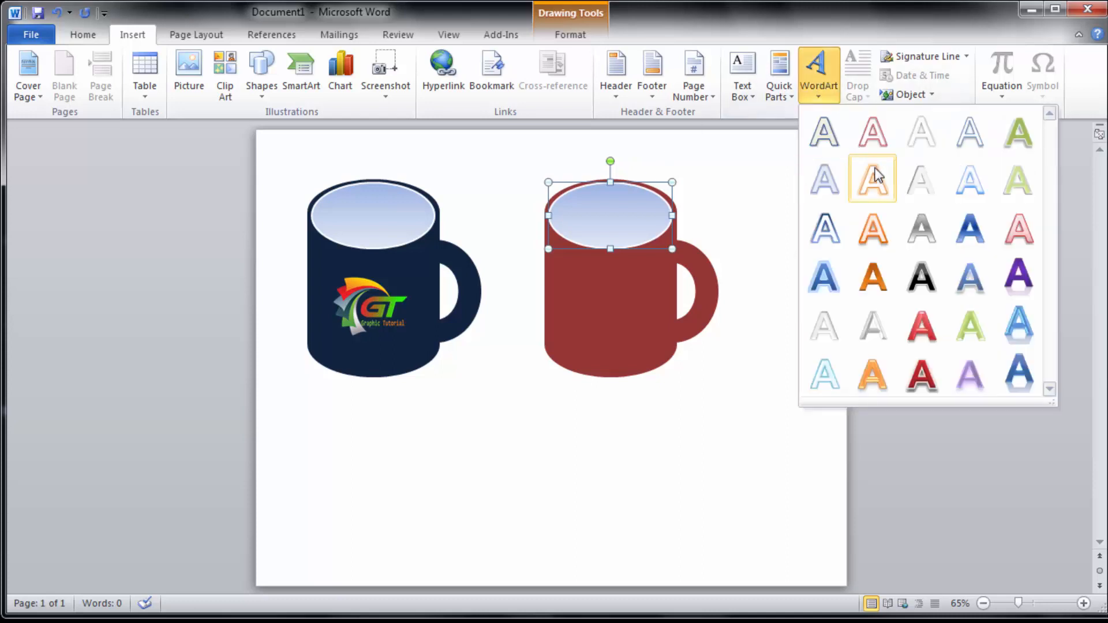
{"action": "left_click", "coordinate": [825, 134]}
{"action": "type", "text": "Happy"}
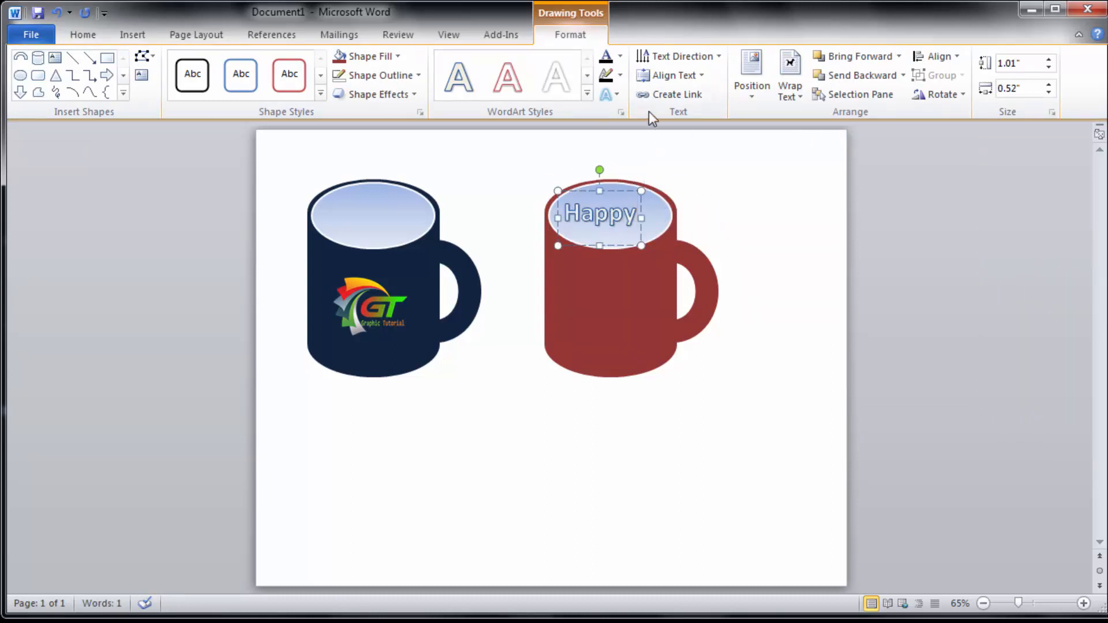
Apply the second Warp transform in the first row to the "Happy" WordArt
{"action": "left_click", "coordinate": [618, 93]}
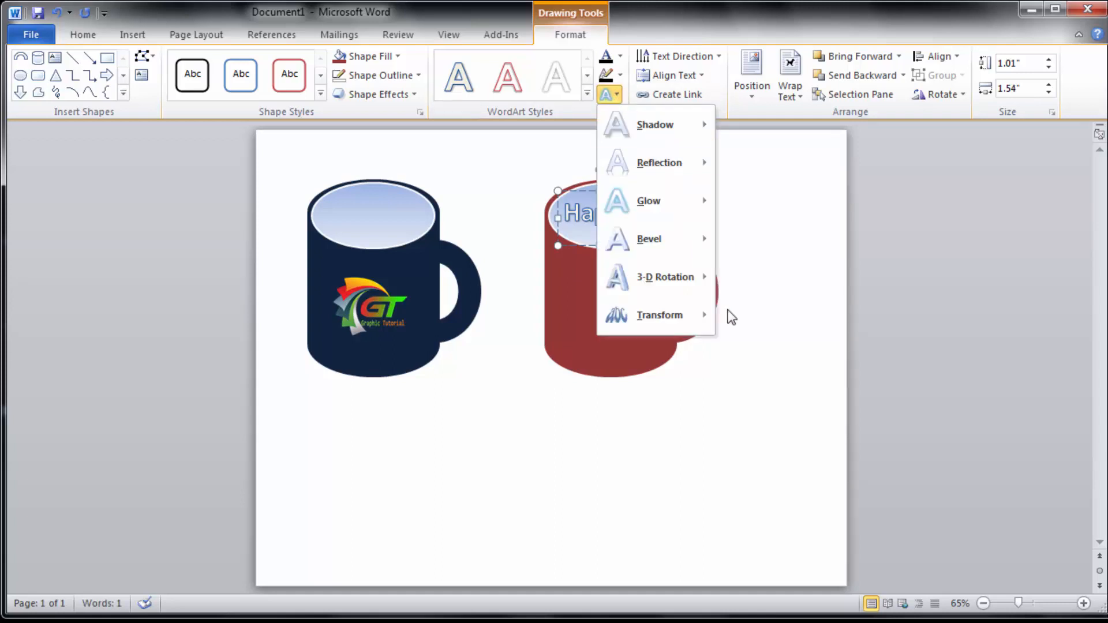
{"action": "mouse_move", "coordinate": [685, 318]}
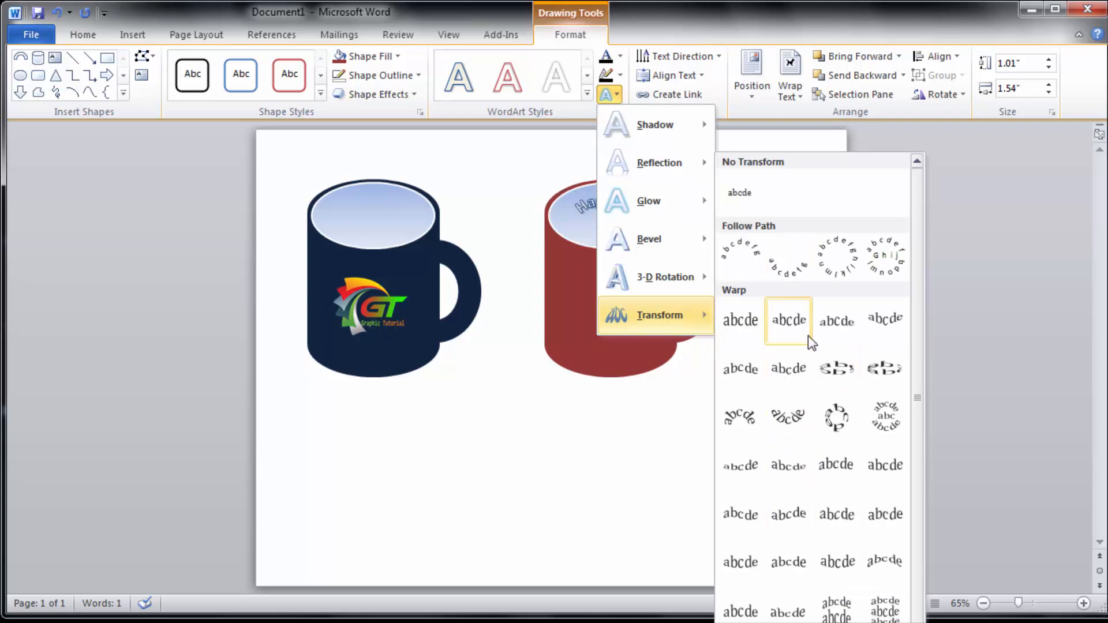
{"action": "left_click", "coordinate": [791, 321]}
Move the "Happy" WordArt onto the upper body of the red mug and reduce its height to about 0.82"
{"action": "left_click_drag", "start_coordinate": [605, 189], "coordinate": [622, 251]}
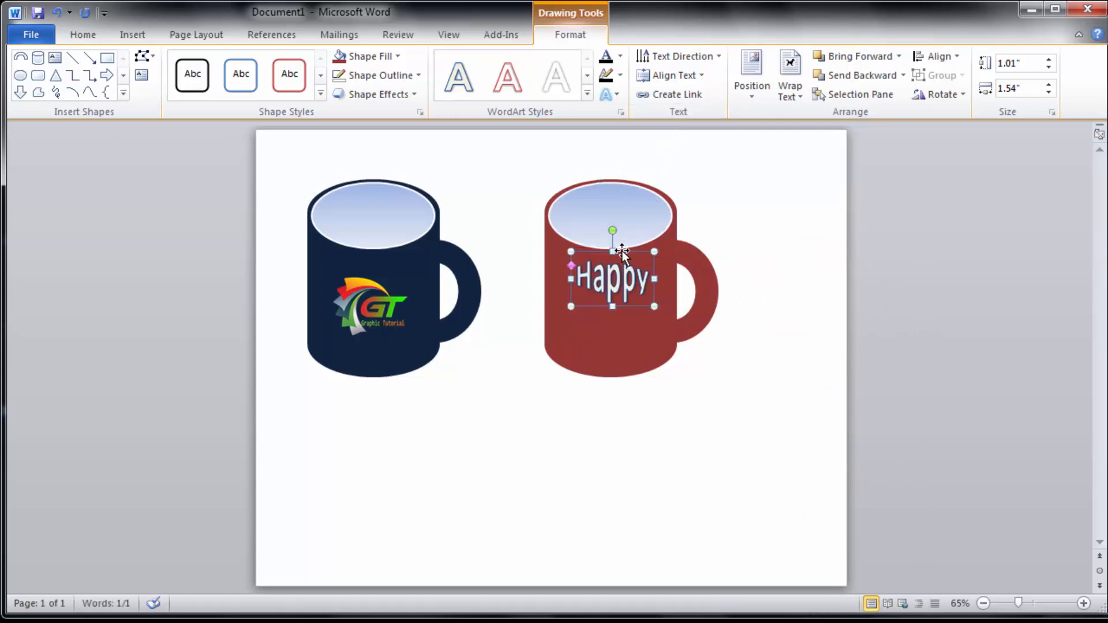
{"action": "left_click_drag", "start_coordinate": [654, 305], "coordinate": [654, 295]}
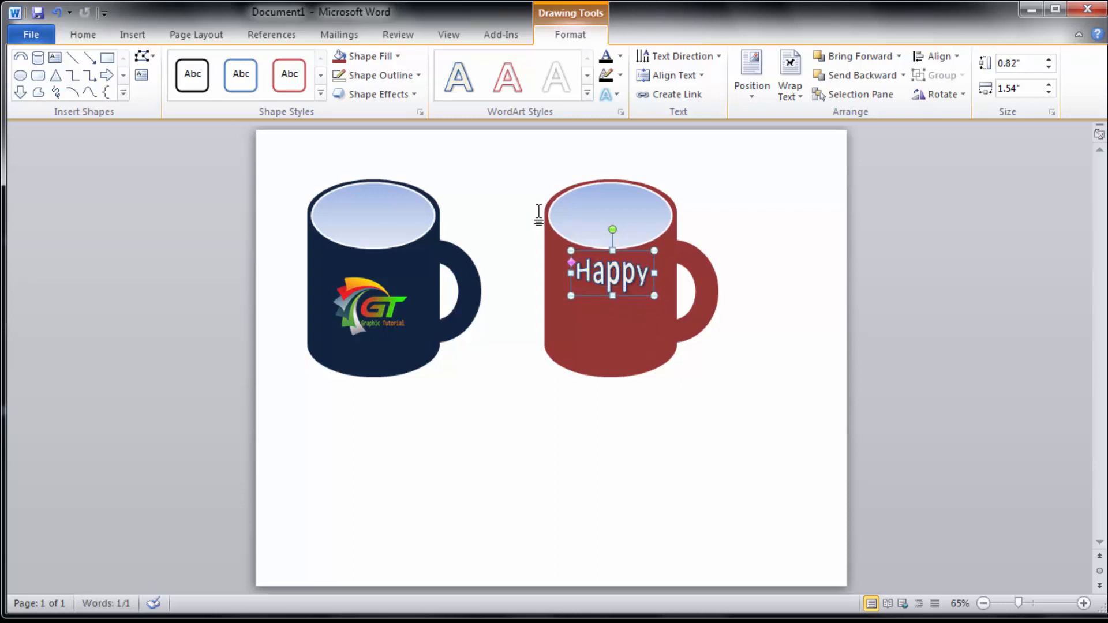
{"action": "left_click", "coordinate": [462, 173]}
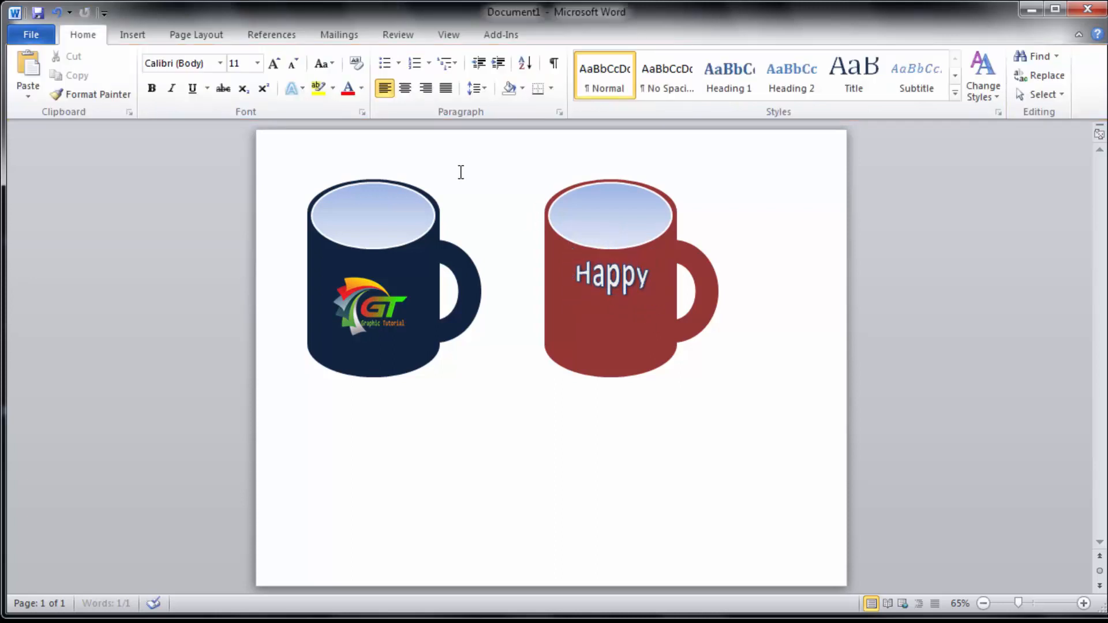
Insert purple reflected WordArt reading "BIRTHDAY" and place it on the red mug just below "Happy"
{"action": "left_click", "coordinate": [133, 35]}
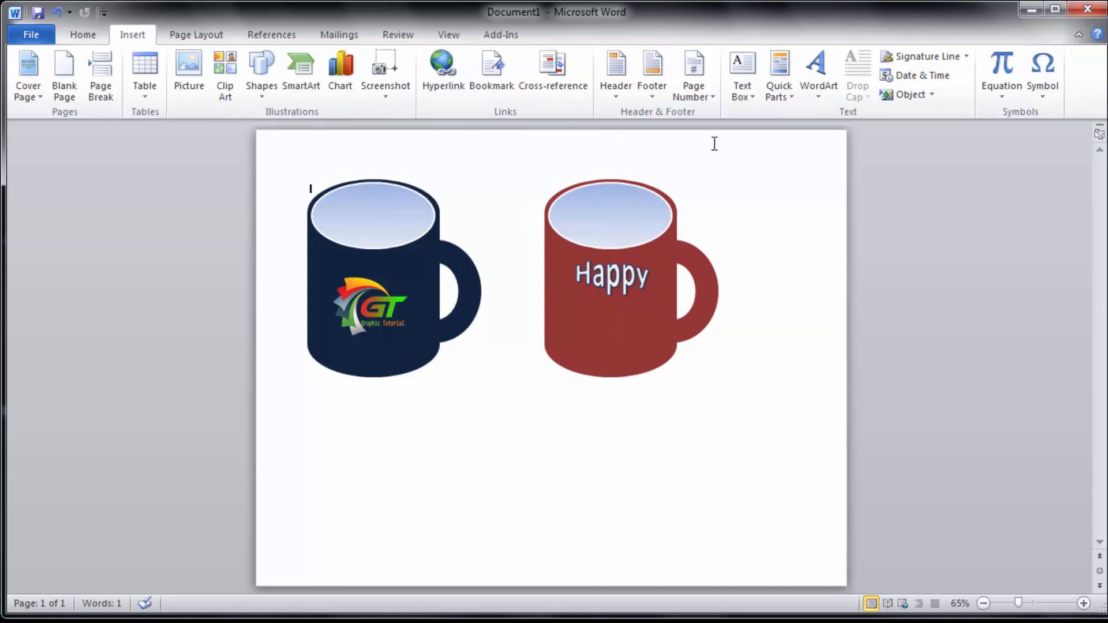
{"action": "left_click", "coordinate": [825, 84]}
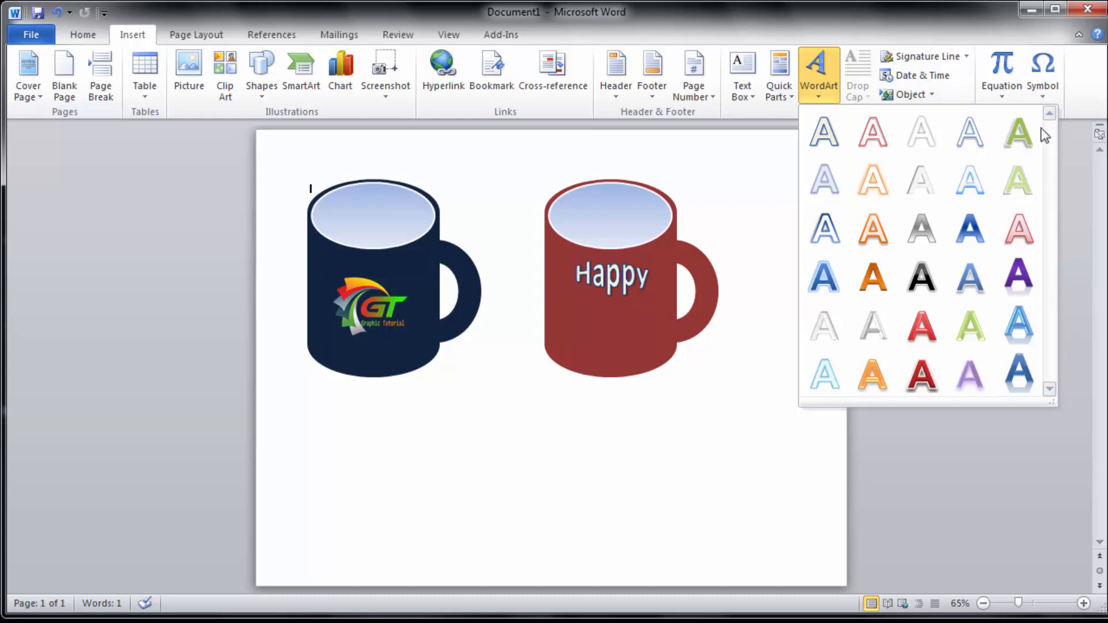
{"action": "left_click", "coordinate": [1019, 276]}
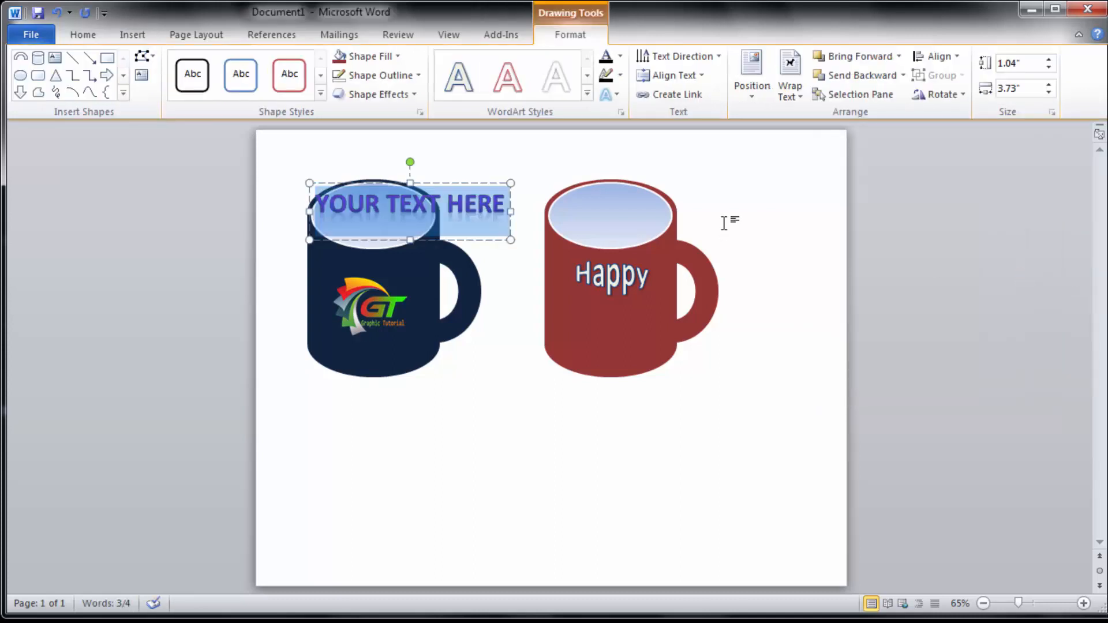
{"action": "type", "text": "BIRT"}
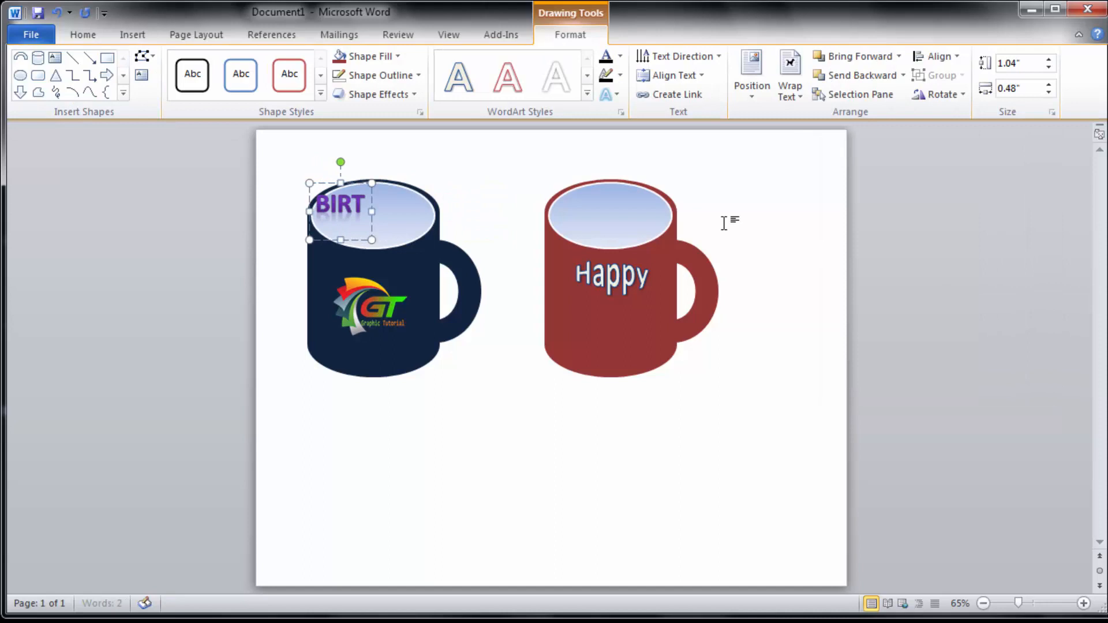
{"action": "type", "text": "HDAY"}
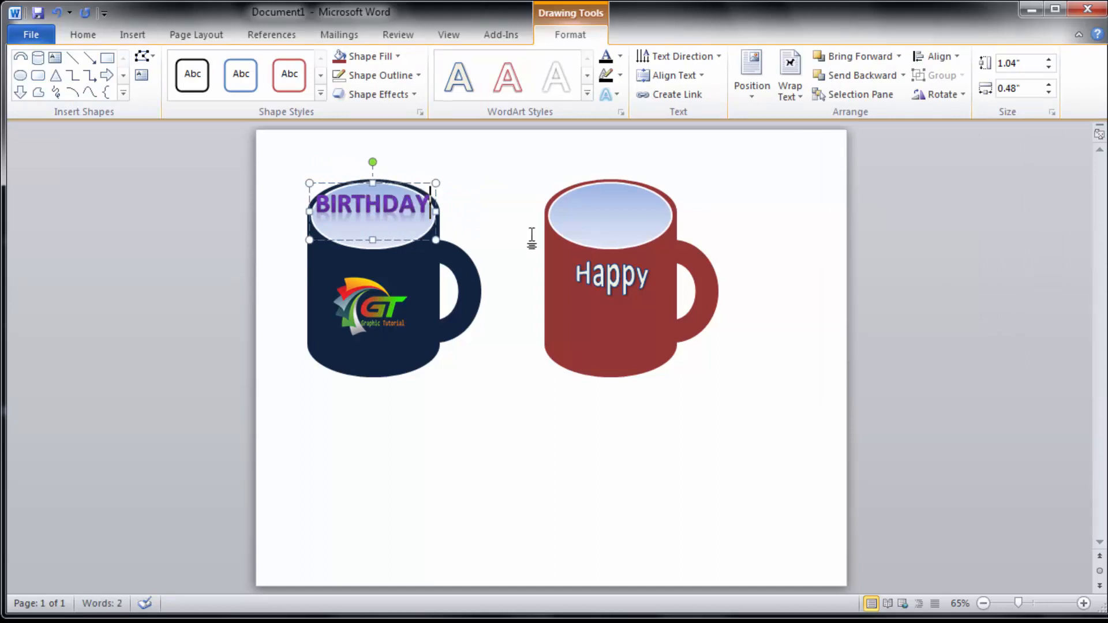
{"action": "left_click_drag", "start_coordinate": [410, 186], "coordinate": [663, 294]}
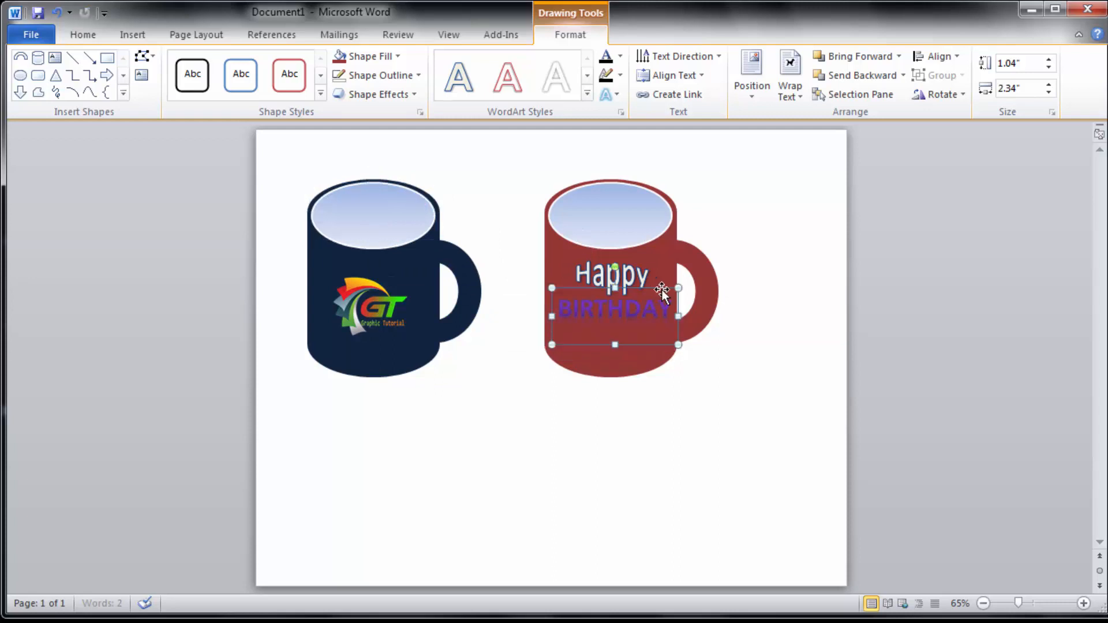
Change the "BIRTHDAY" WordArt's text fill to standard light green and nudge it slightly left to centre it on the red mug
{"action": "triple_click", "coordinate": [634, 313]}
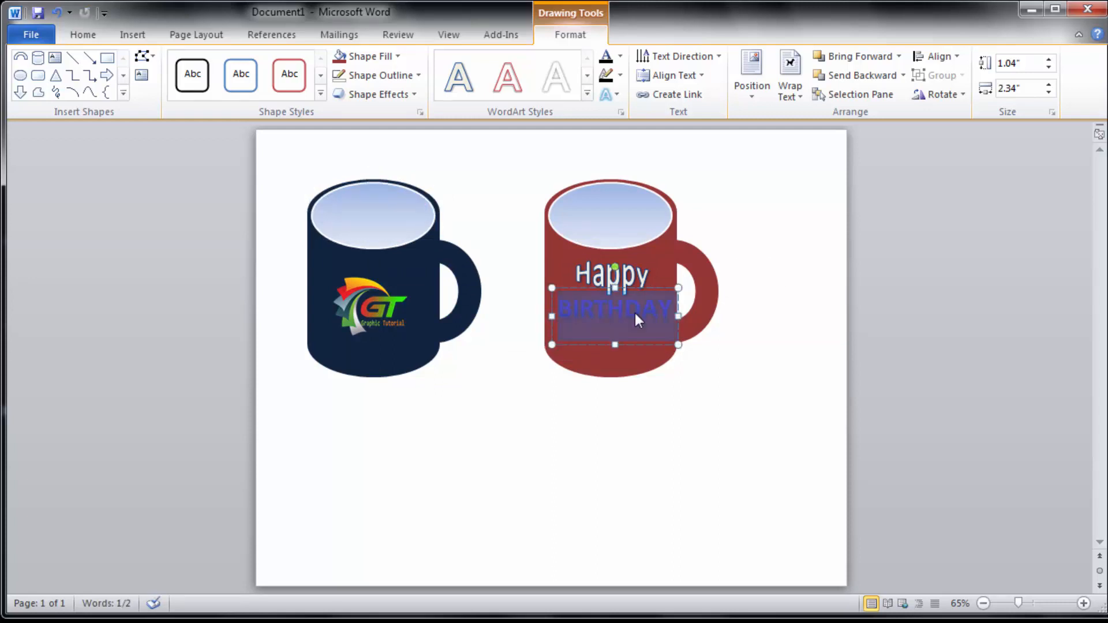
{"action": "left_click", "coordinate": [620, 57]}
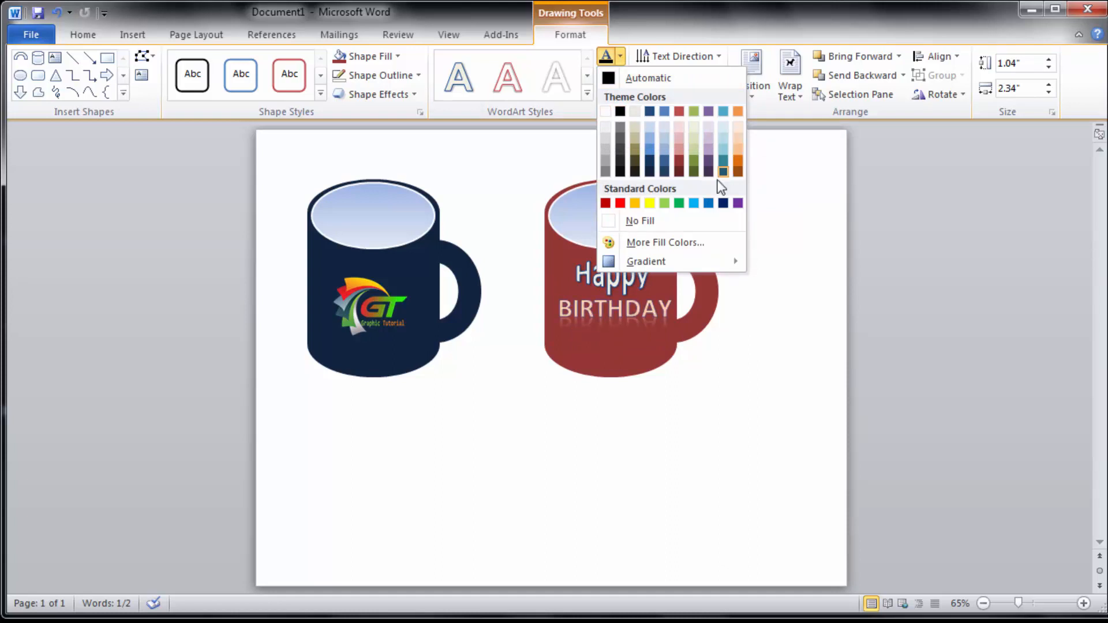
{"action": "left_click", "coordinate": [665, 204]}
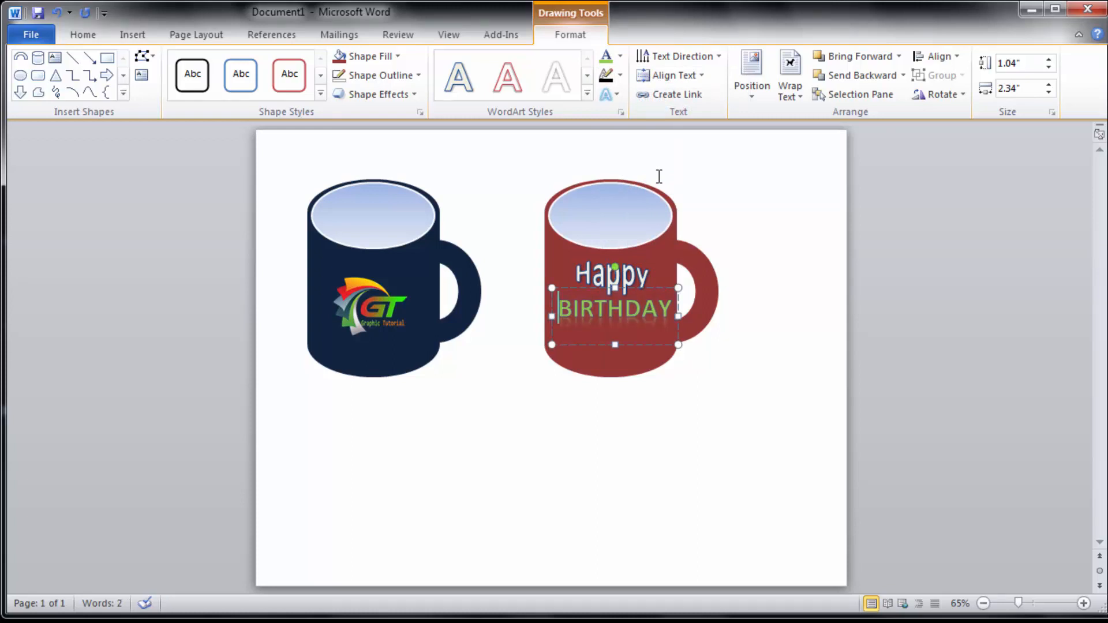
{"action": "left_click", "coordinate": [715, 457]}
{"action": "left_click", "coordinate": [658, 307]}
{"action": "key", "text": "Escape"}
{"action": "key", "text": "Left"}
{"action": "key", "text": "Left"}
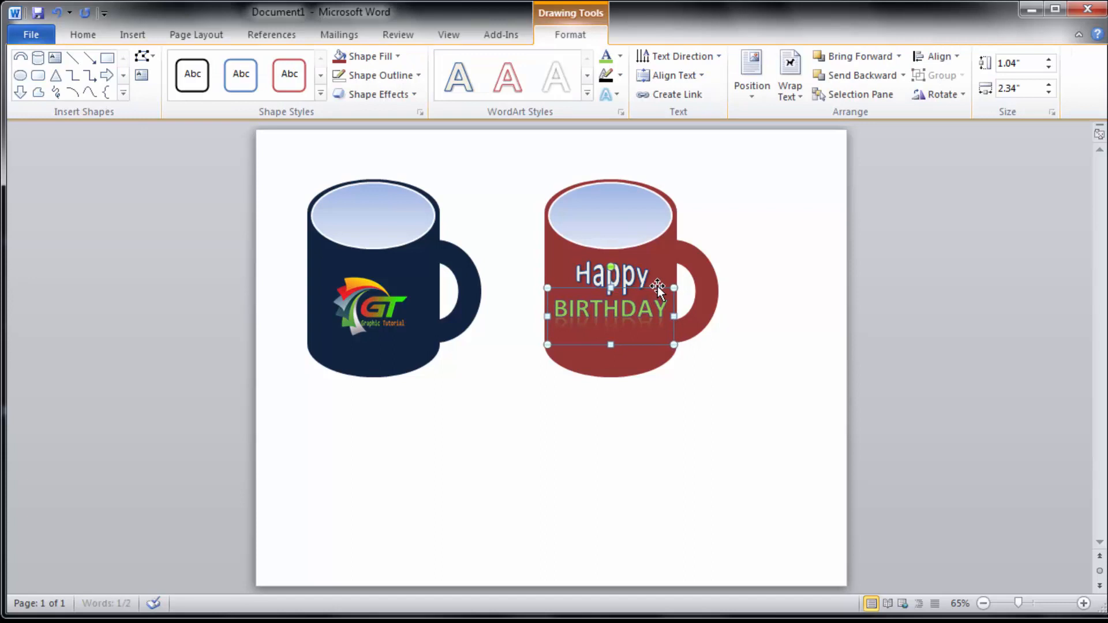
{"action": "left_click", "coordinate": [742, 196]}
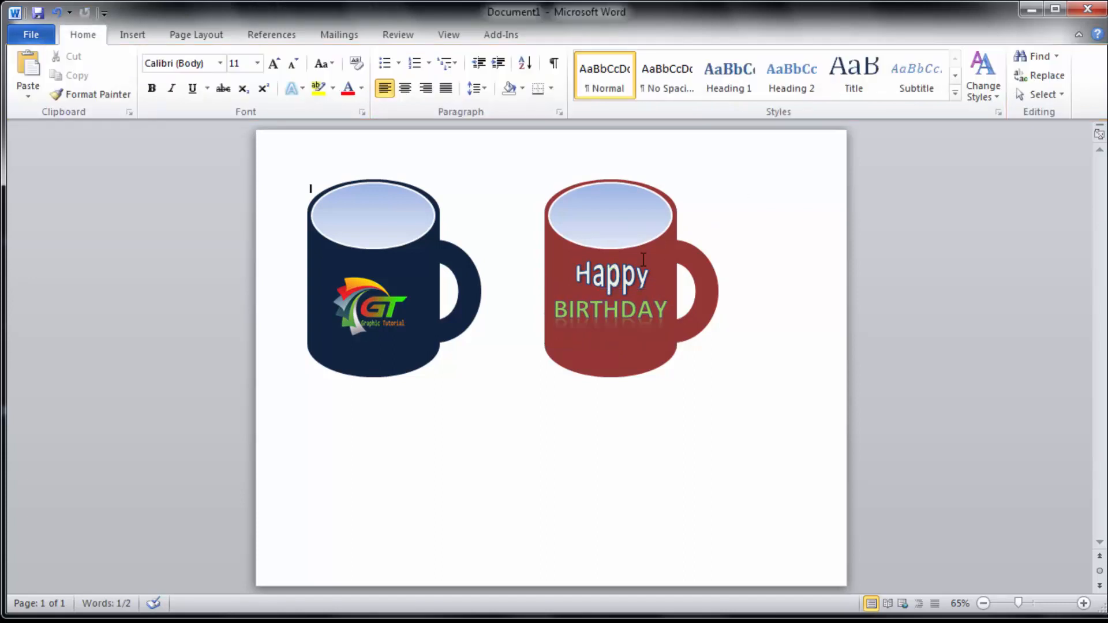
Insert WordArt reading "To You" in the light green style from the gallery's fifth row, fourth column
{"action": "left_click", "coordinate": [143, 34]}
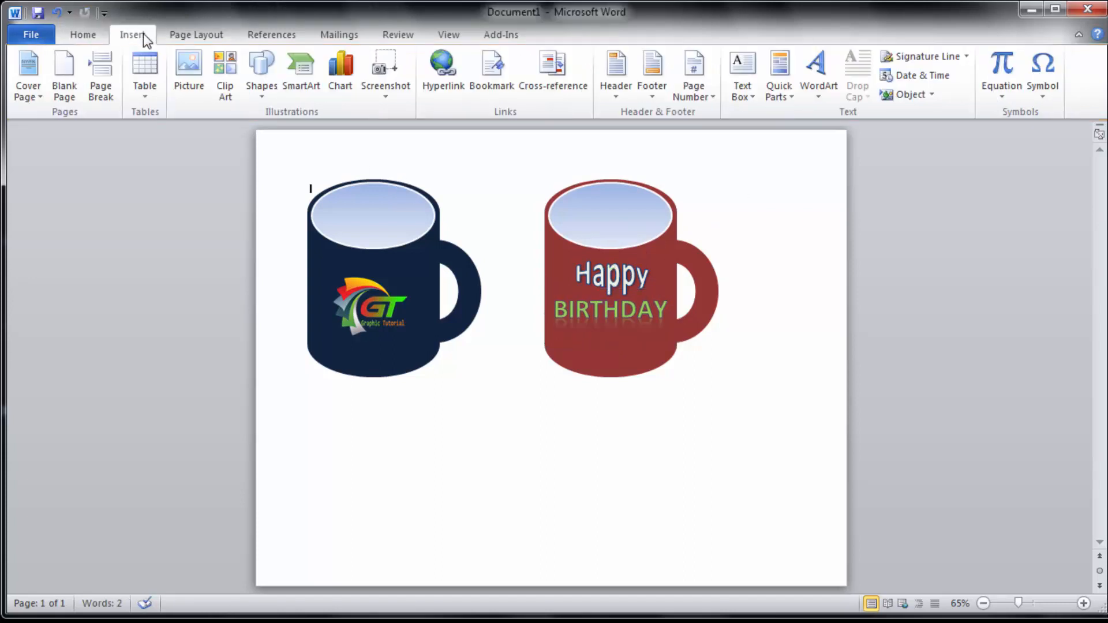
{"action": "left_click", "coordinate": [829, 90]}
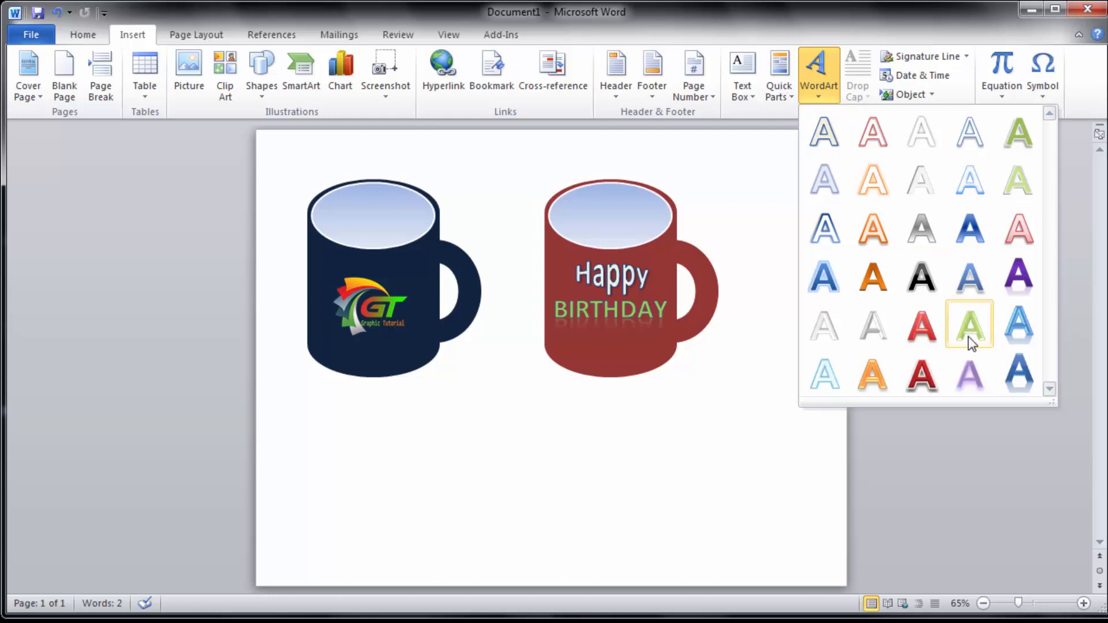
{"action": "left_click", "coordinate": [970, 320]}
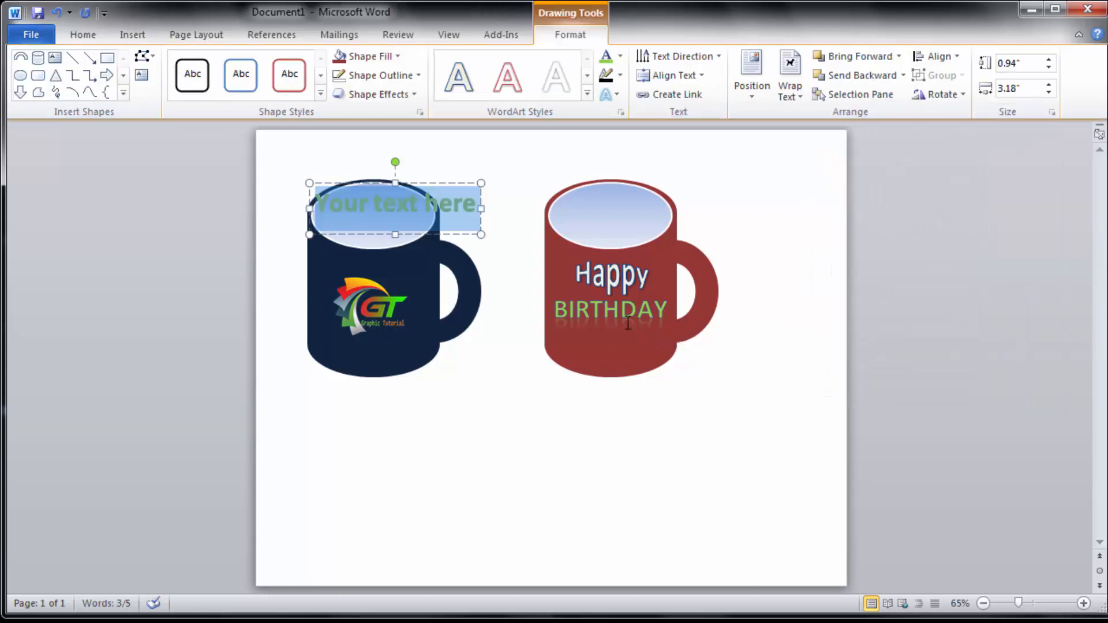
{"action": "type", "text": "To You"}
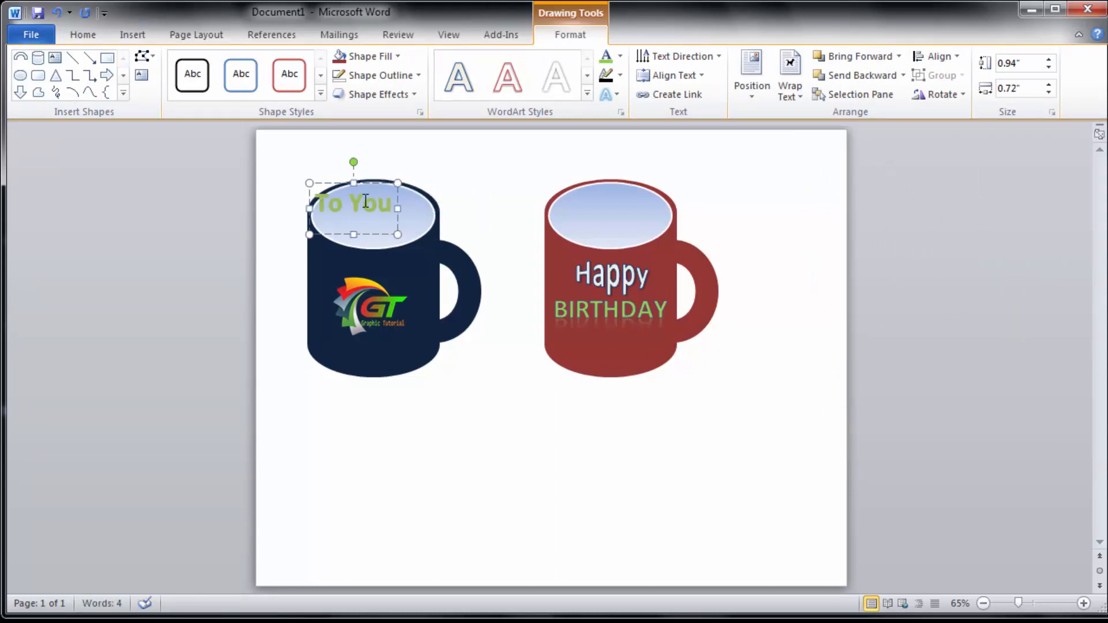
Move the "To You" WordArt onto the lower body of the red mug, directly beneath "BIRTHDAY"
{"action": "left_click_drag", "start_coordinate": [366, 183], "coordinate": [623, 317]}
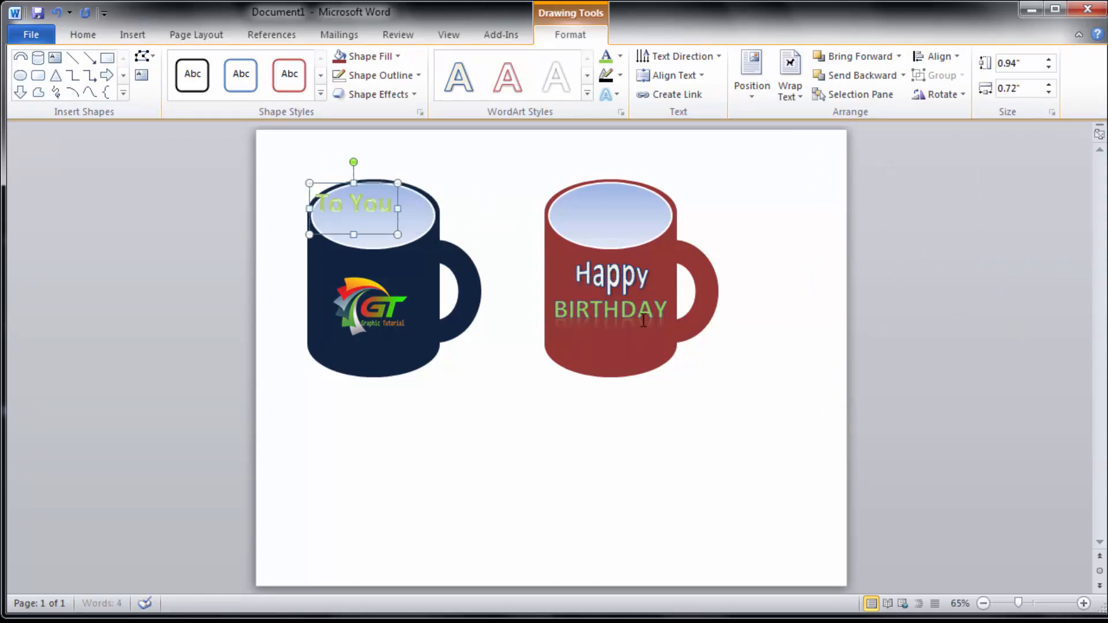
{"action": "key", "text": "Down"}
{"action": "key", "text": "Down"}
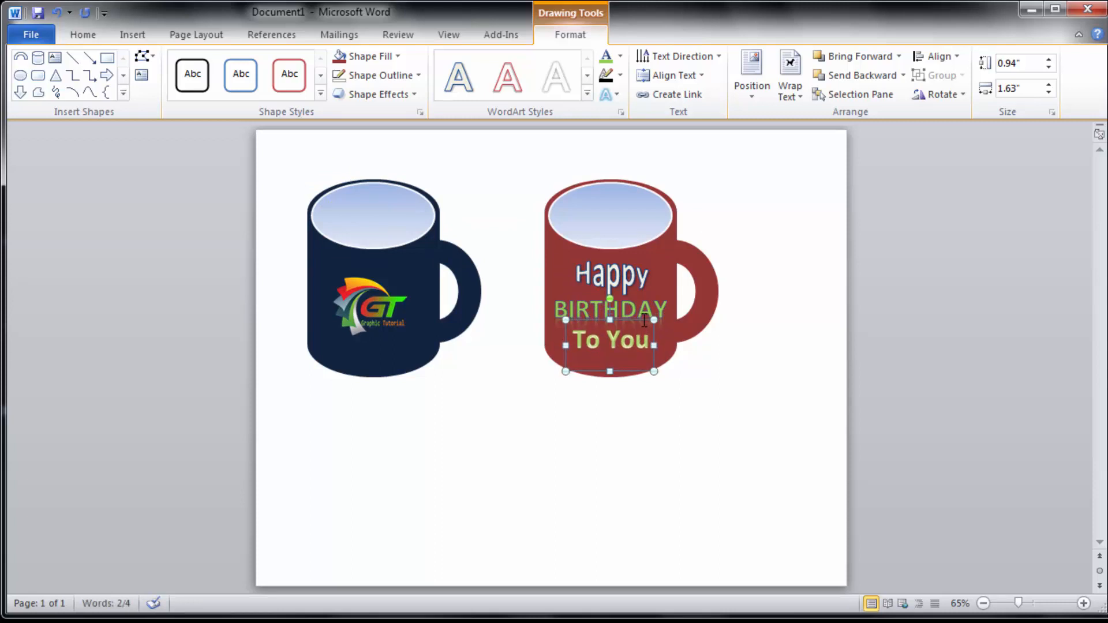
{"action": "key", "text": "Down"}
{"action": "left_click", "coordinate": [744, 264]}
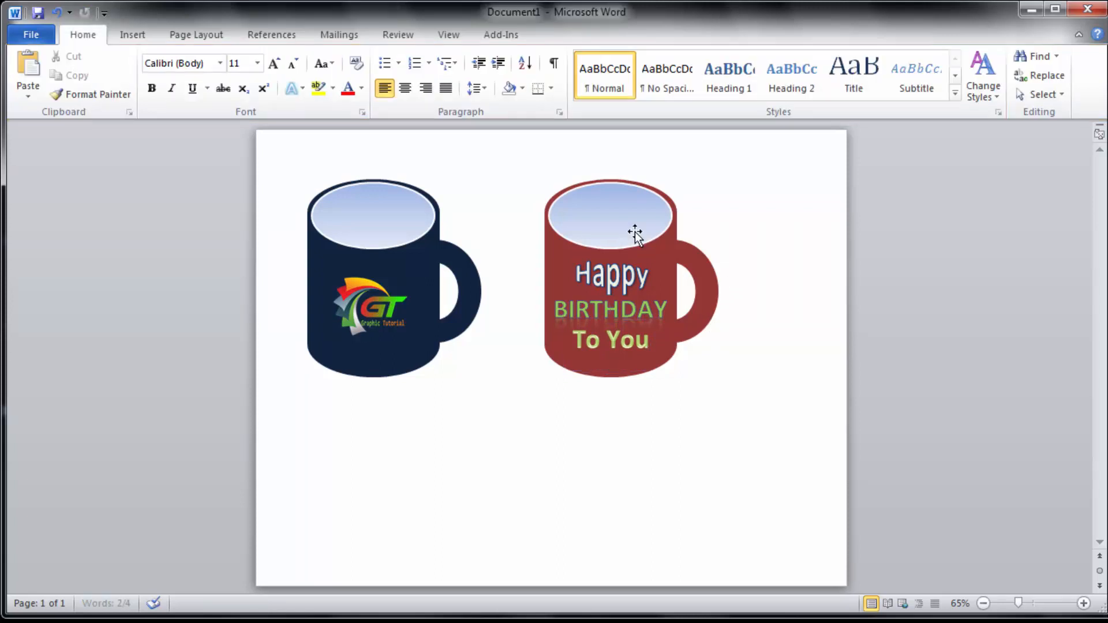
Recolour the first and middle gradient stops of the red mug's opening ellipse to a light red theme tint
{"action": "left_click", "coordinate": [625, 203]}
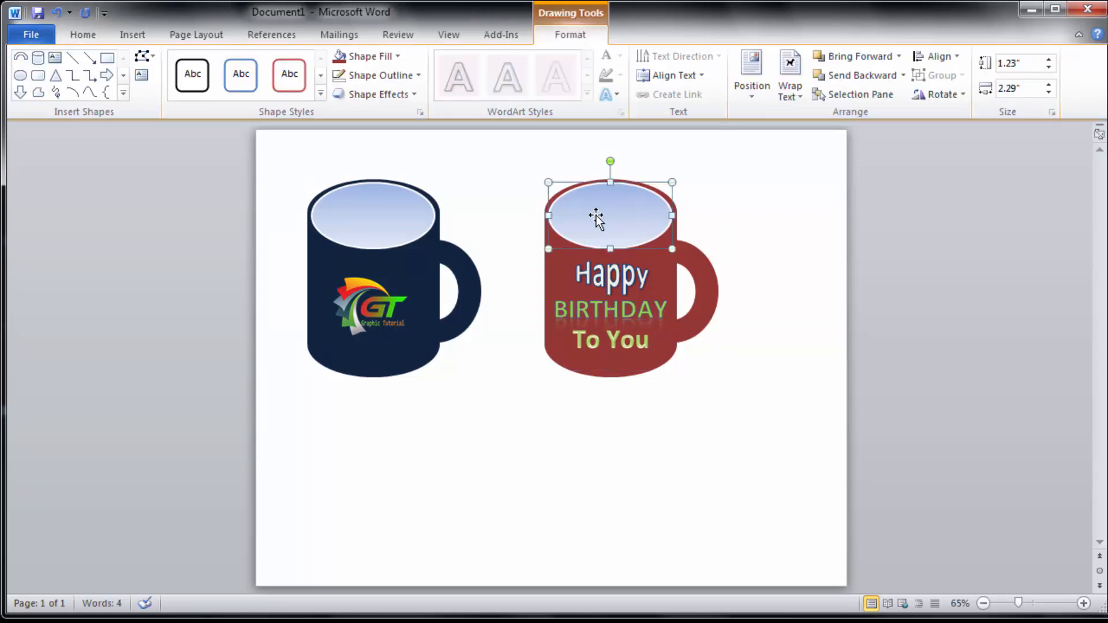
{"action": "left_click", "coordinate": [399, 56]}
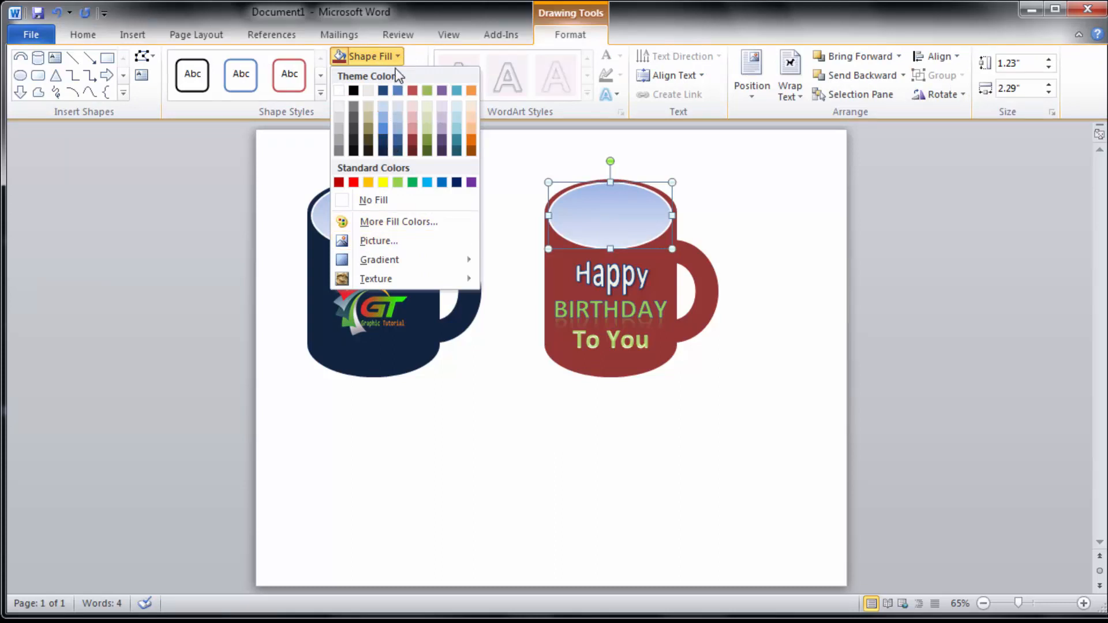
{"action": "mouse_move", "coordinate": [390, 260]}
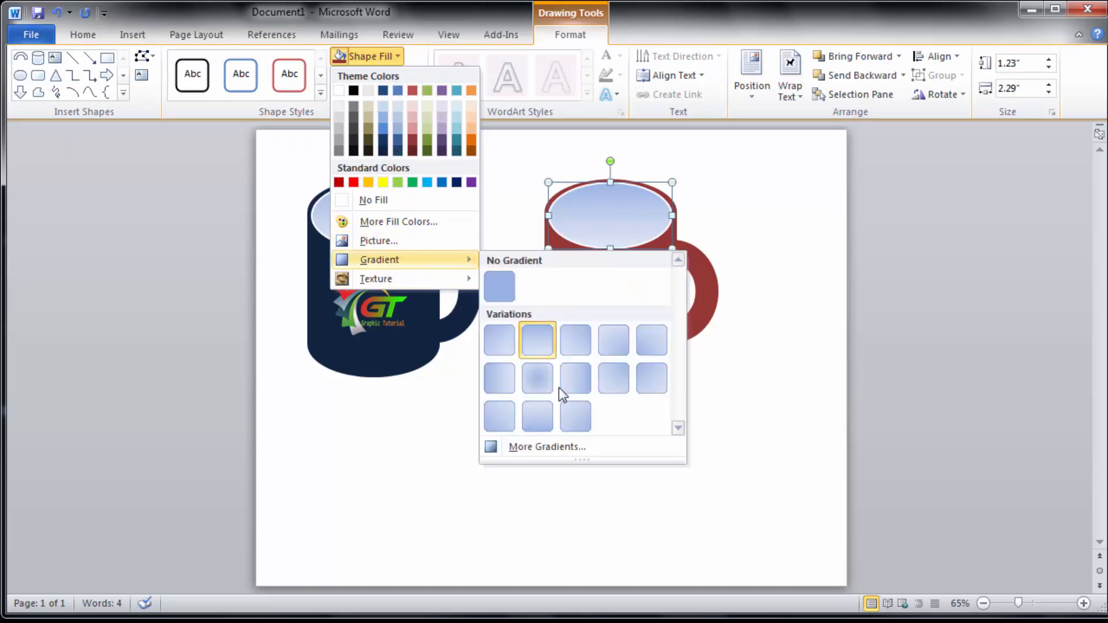
{"action": "left_click", "coordinate": [540, 448]}
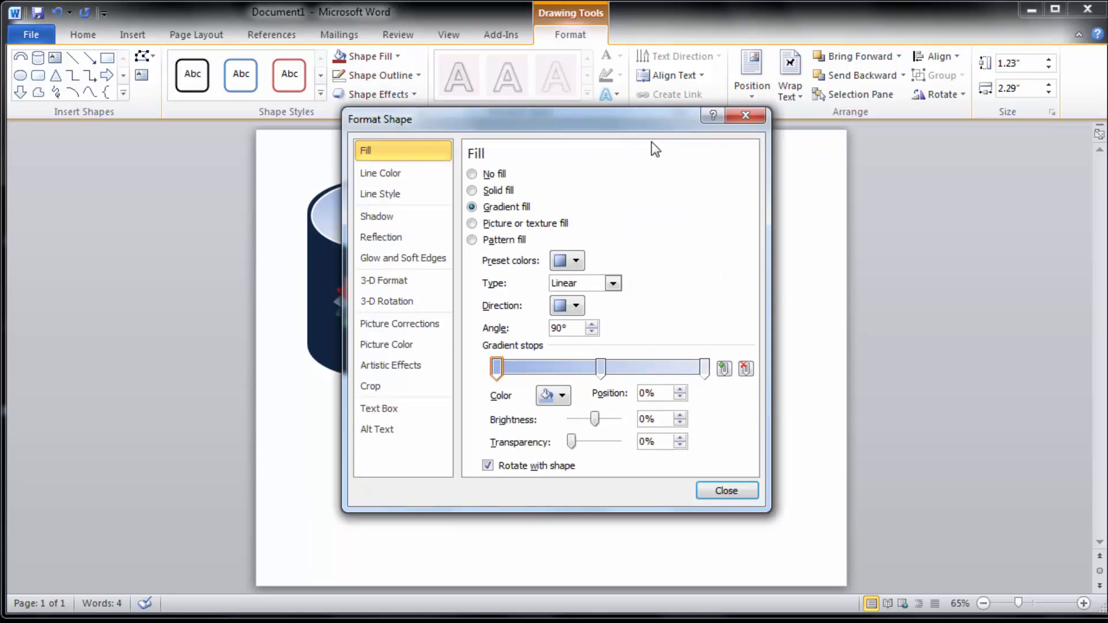
{"action": "left_click_drag", "start_coordinate": [655, 119], "coordinate": [1034, 67]}
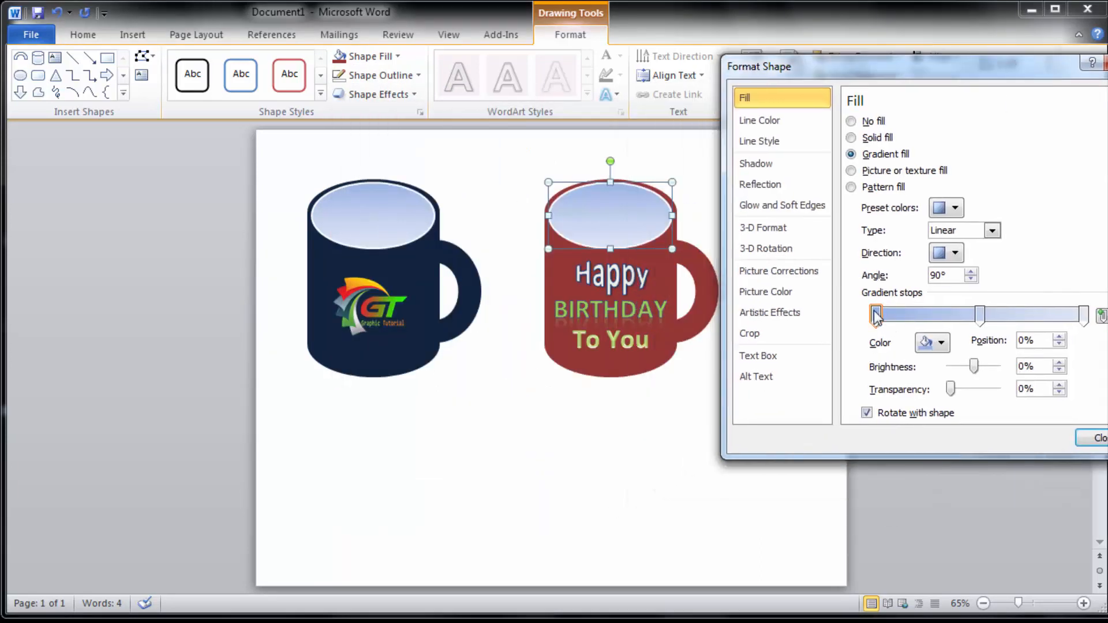
{"action": "left_click", "coordinate": [939, 342]}
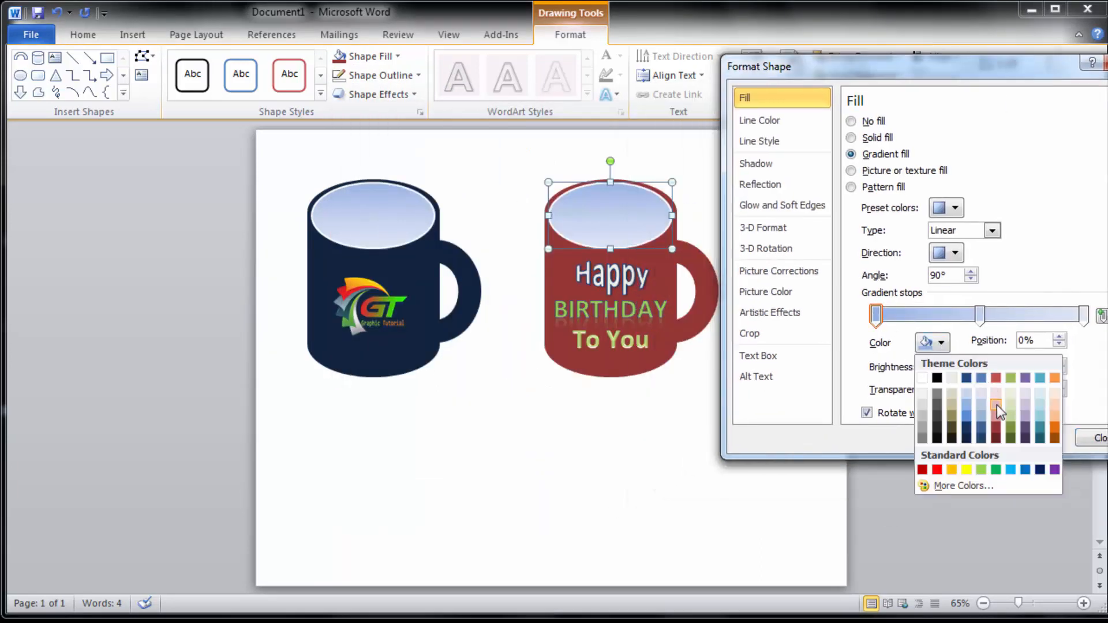
{"action": "left_click", "coordinate": [998, 401]}
{"action": "left_click", "coordinate": [980, 316]}
{"action": "left_click", "coordinate": [941, 343]}
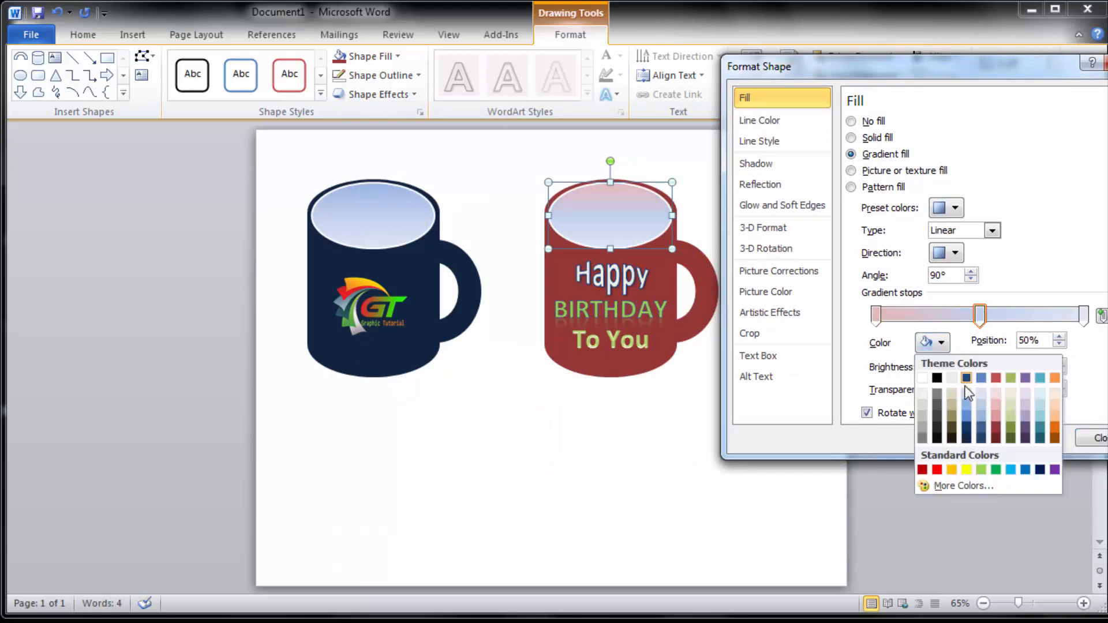
{"action": "left_click", "coordinate": [996, 402]}
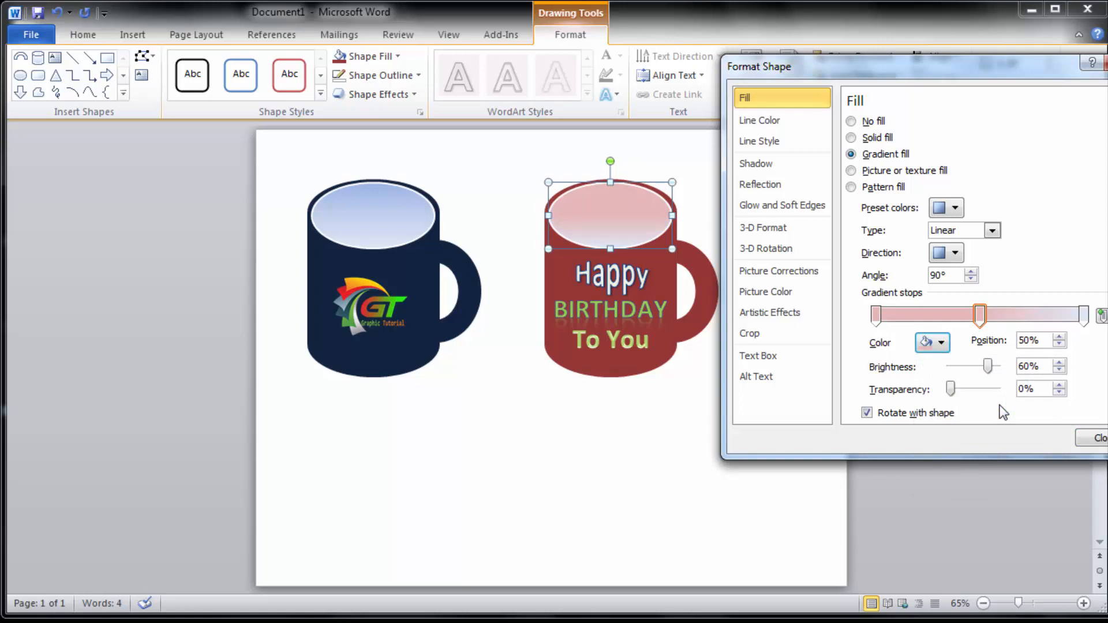
Rearrange the ellipse's gradient stops so light red is at both ends and the pale stop sits at 50% with 77% brightness
{"action": "mouse_move", "coordinate": [1084, 315]}
{"action": "left_mouse_down"}
{"action": "mouse_move", "coordinate": [951, 317]}
{"action": "mouse_move", "coordinate": [1084, 316]}
{"action": "left_mouse_up"}
{"action": "left_click_drag", "start_coordinate": [951, 317], "coordinate": [979, 317]}
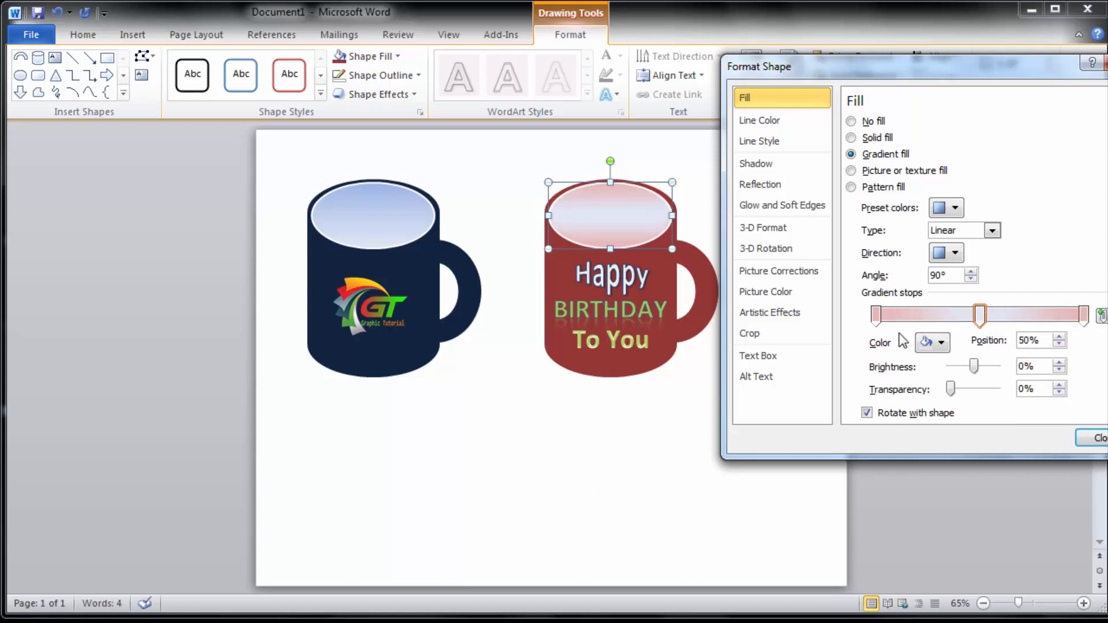
{"action": "mouse_move", "coordinate": [974, 366]}
{"action": "left_mouse_down"}
{"action": "mouse_move", "coordinate": [960, 368]}
{"action": "mouse_move", "coordinate": [991, 367]}
{"action": "left_mouse_up"}
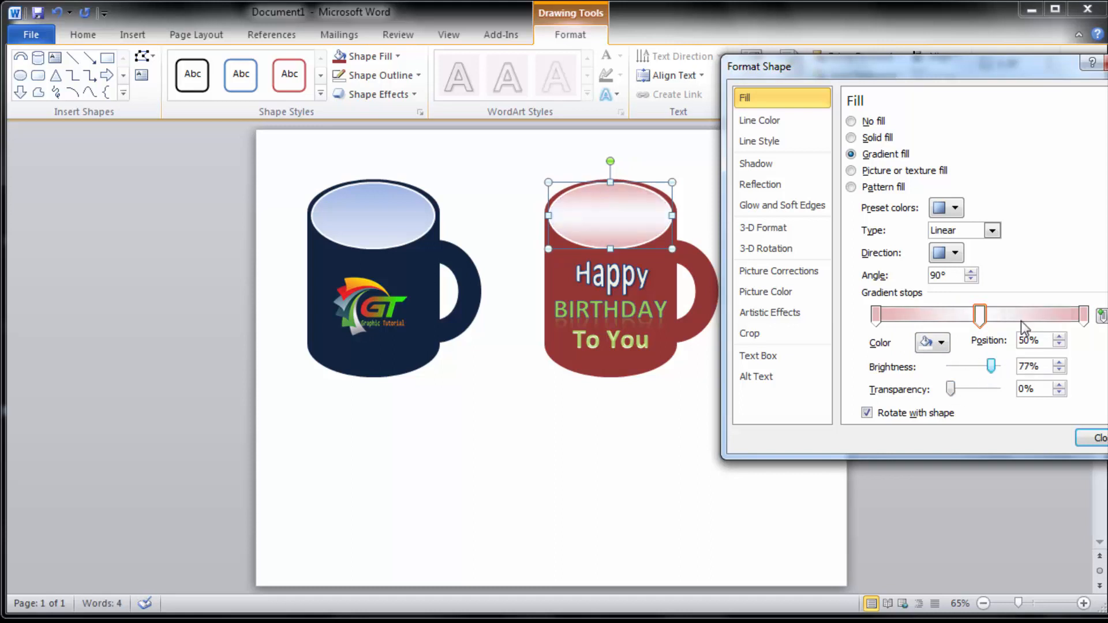
{"action": "left_click", "coordinate": [1092, 439]}
Group the red mug's handle, body, opening ellipse and the "Happy", "BIRTHDAY" and "To You" WordArt into one object
{"action": "left_click", "coordinate": [728, 404]}
{"action": "left_click", "coordinate": [708, 257]}
{"action": "left_click", "coordinate": [592, 288], "text": "shift"}
{"action": "left_click", "coordinate": [566, 312], "text": "shift"}
{"action": "left_click", "coordinate": [589, 347], "text": "shift"}
{"action": "left_click", "coordinate": [593, 216], "text": "shift"}
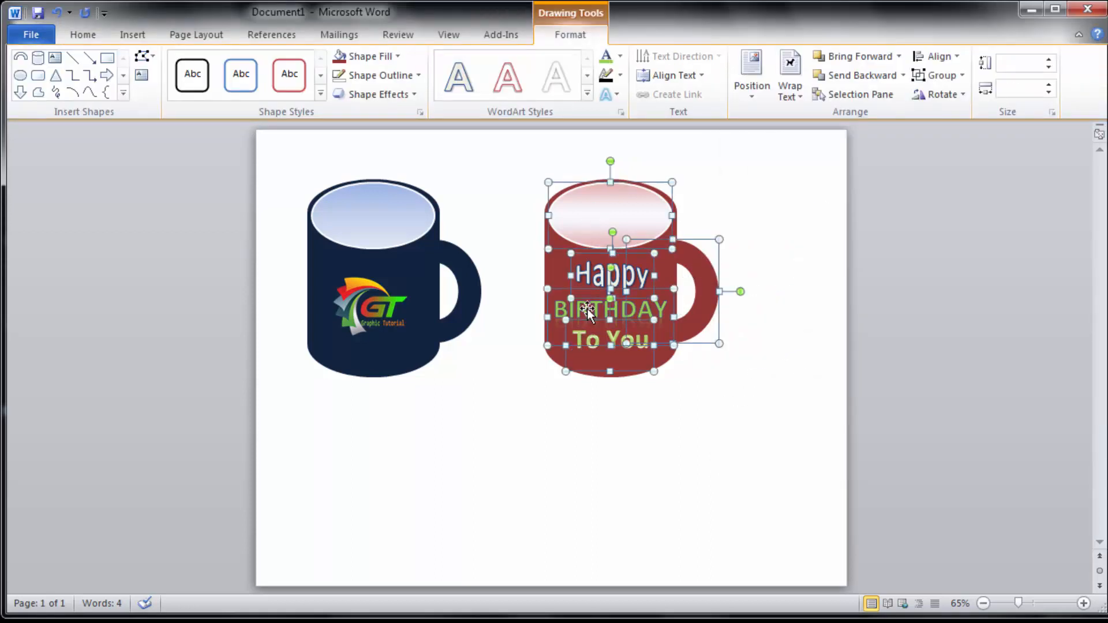
{"action": "left_click", "coordinate": [563, 367], "text": "shift"}
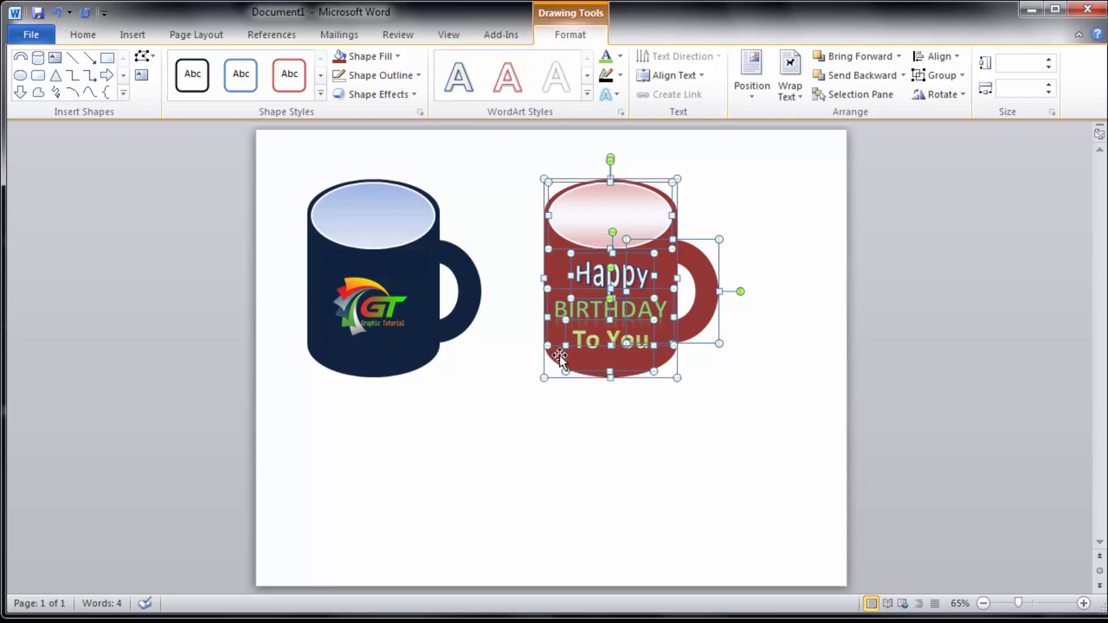
{"action": "right_click", "coordinate": [594, 252]}
{"action": "mouse_move", "coordinate": [662, 341]}
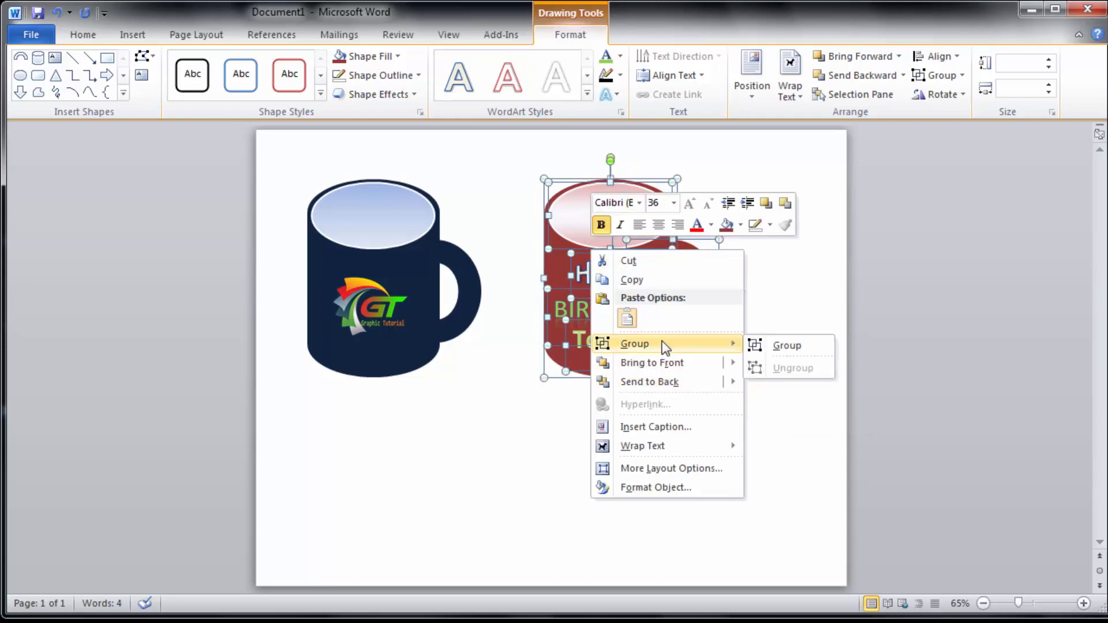
{"action": "left_click", "coordinate": [802, 347]}
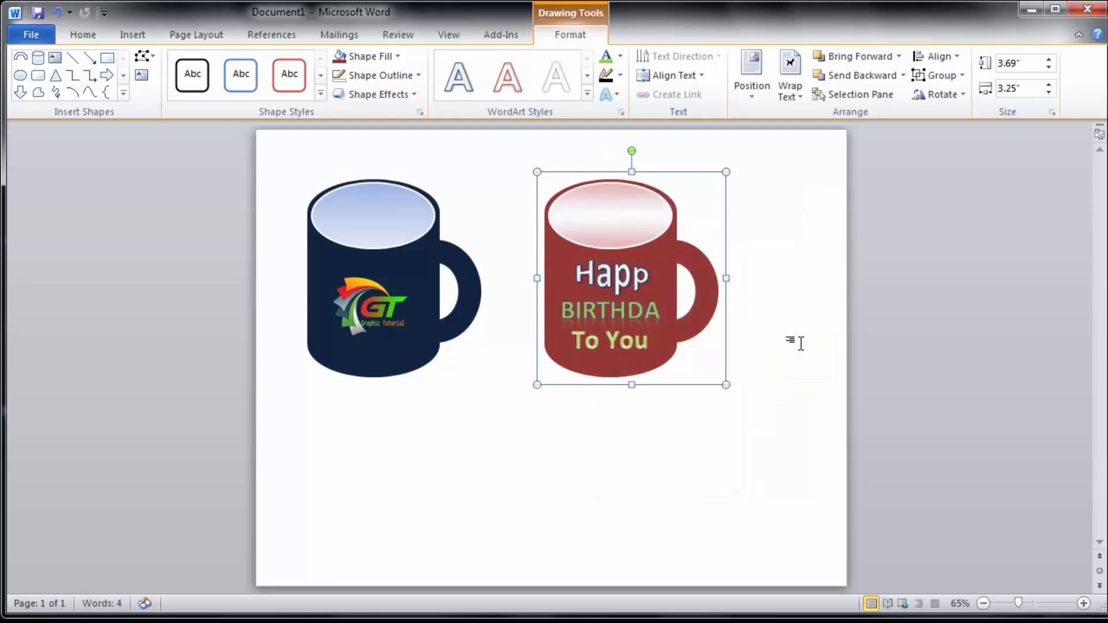
{"action": "left_click", "coordinate": [801, 344]}
Adjust the "Happy" and "BIRTHDAY" WordArt boxes inside the grouped red mug so both words fit in full
{"action": "left_click", "coordinate": [607, 263]}
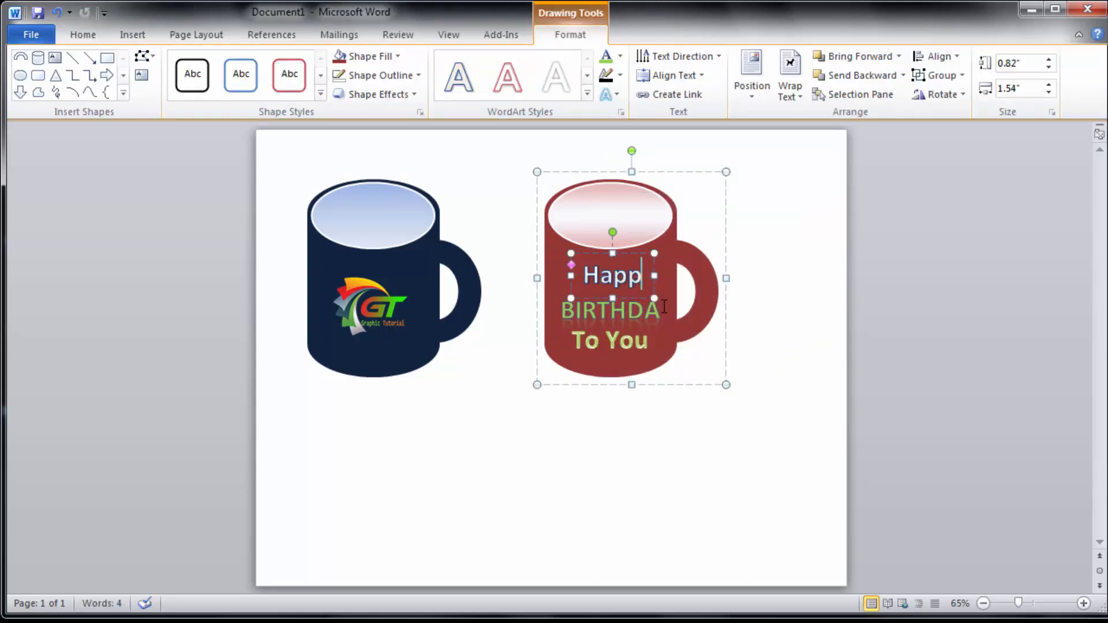
{"action": "left_click_drag", "start_coordinate": [652, 298], "coordinate": [664, 296]}
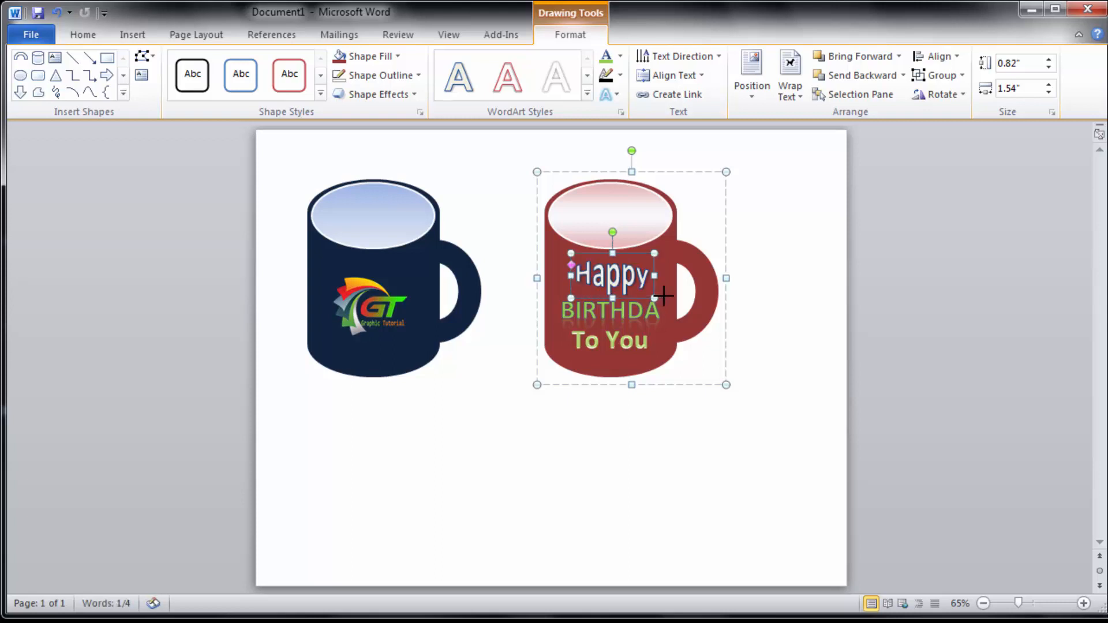
{"action": "left_click", "coordinate": [769, 211]}
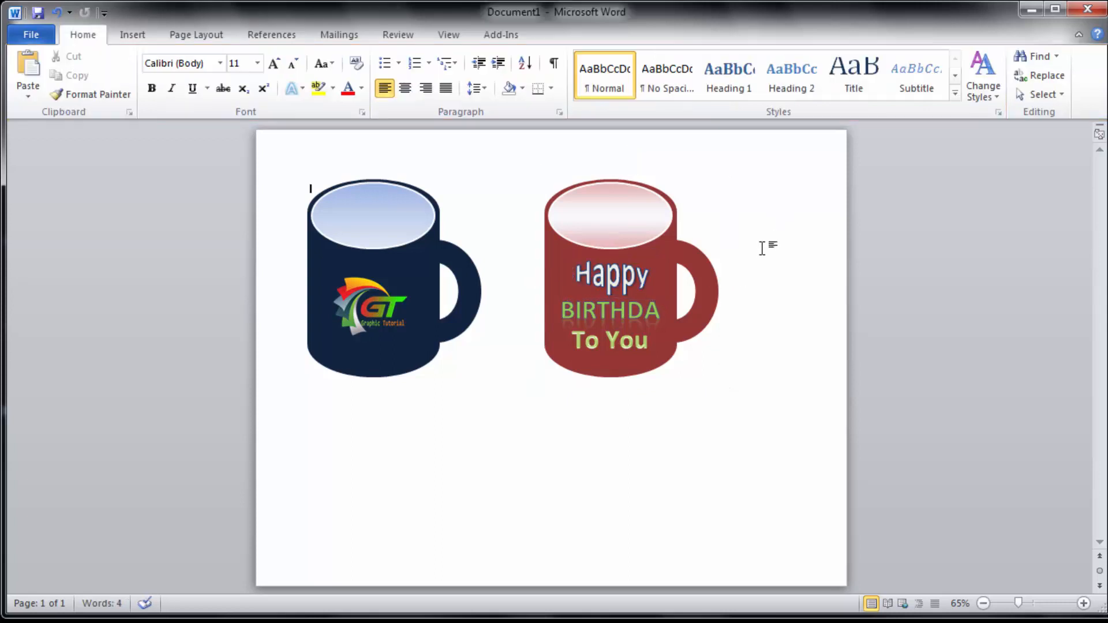
{"action": "left_click", "coordinate": [629, 312]}
{"action": "left_click_drag", "start_coordinate": [668, 337], "coordinate": [665, 335]}
{"action": "double_click", "coordinate": [646, 314]}
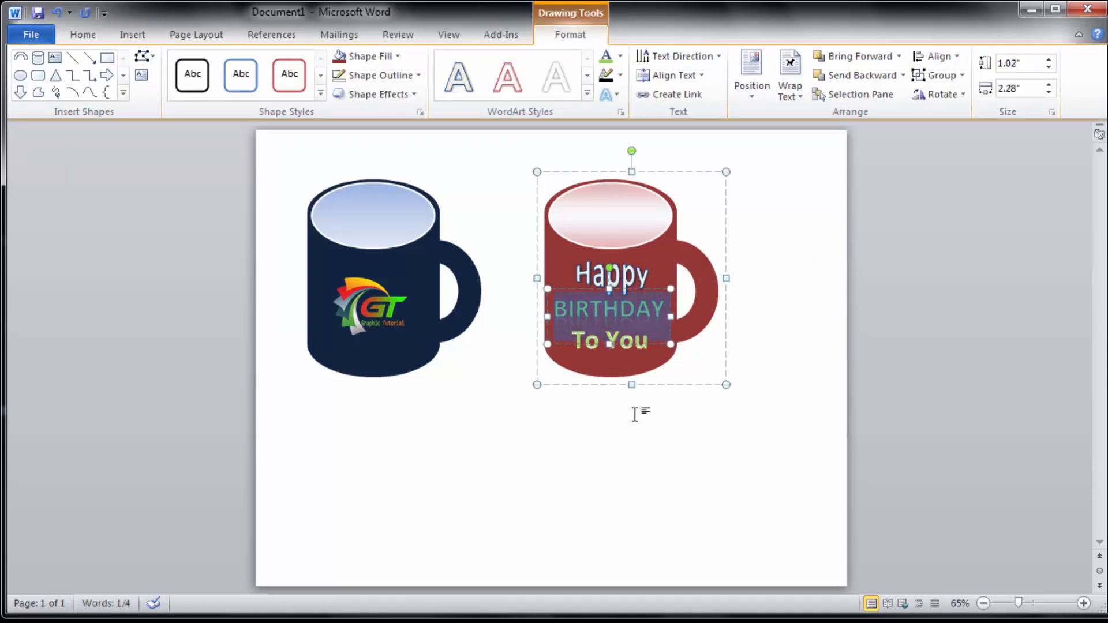
{"action": "left_click", "coordinate": [656, 429]}
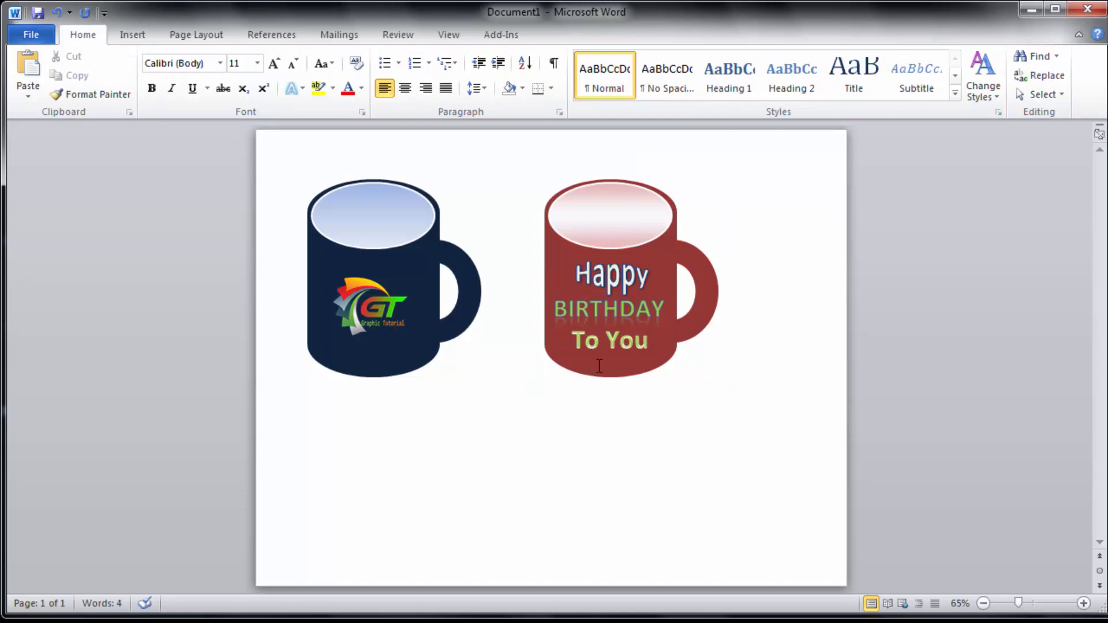
Move the blue logo mug and the grouped red mug up and to the right on the page
{"action": "left_click", "coordinate": [388, 234]}
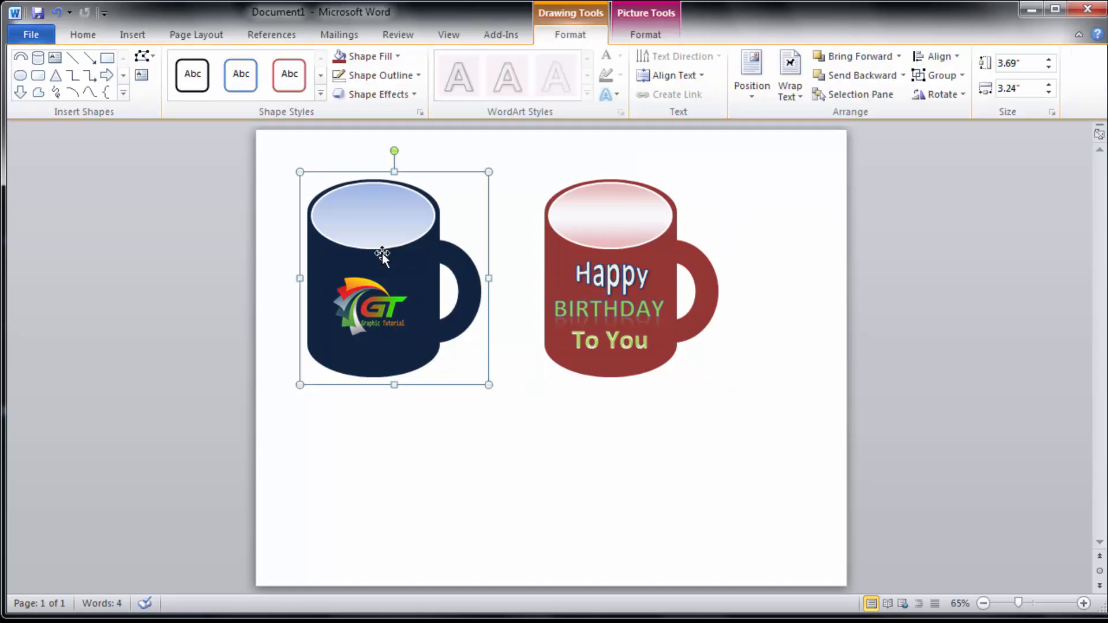
{"action": "left_click_drag", "start_coordinate": [385, 244], "coordinate": [389, 221]}
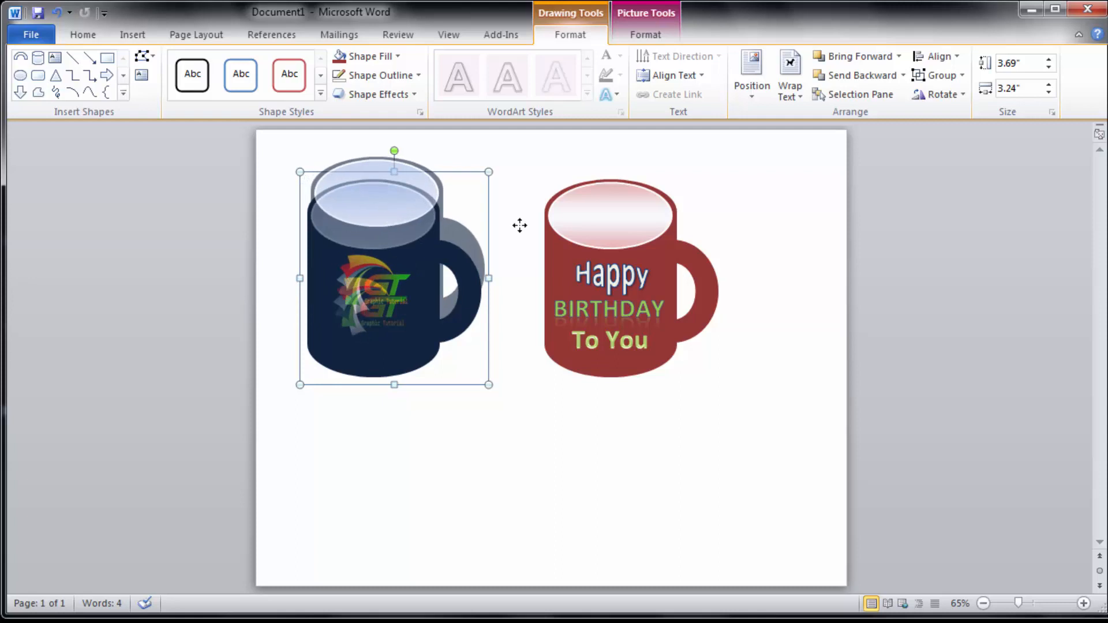
{"action": "left_click", "coordinate": [617, 228]}
{"action": "left_click_drag", "start_coordinate": [617, 228], "coordinate": [719, 197]}
{"action": "left_click_drag", "start_coordinate": [421, 228], "coordinate": [445, 231]}
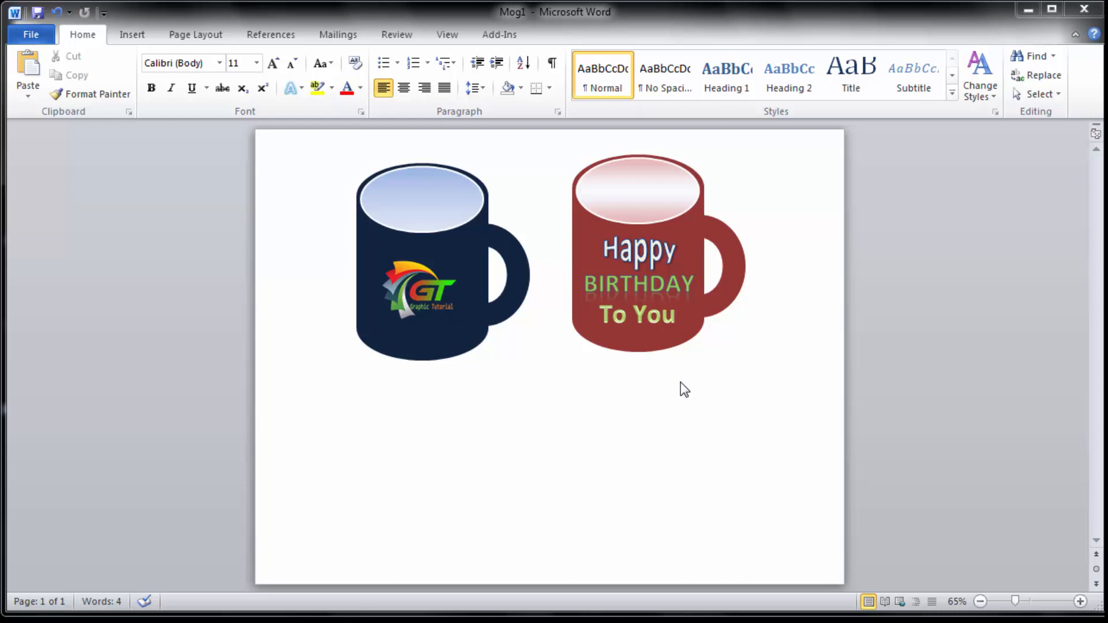
{"action": "left_click", "coordinate": [649, 322]}
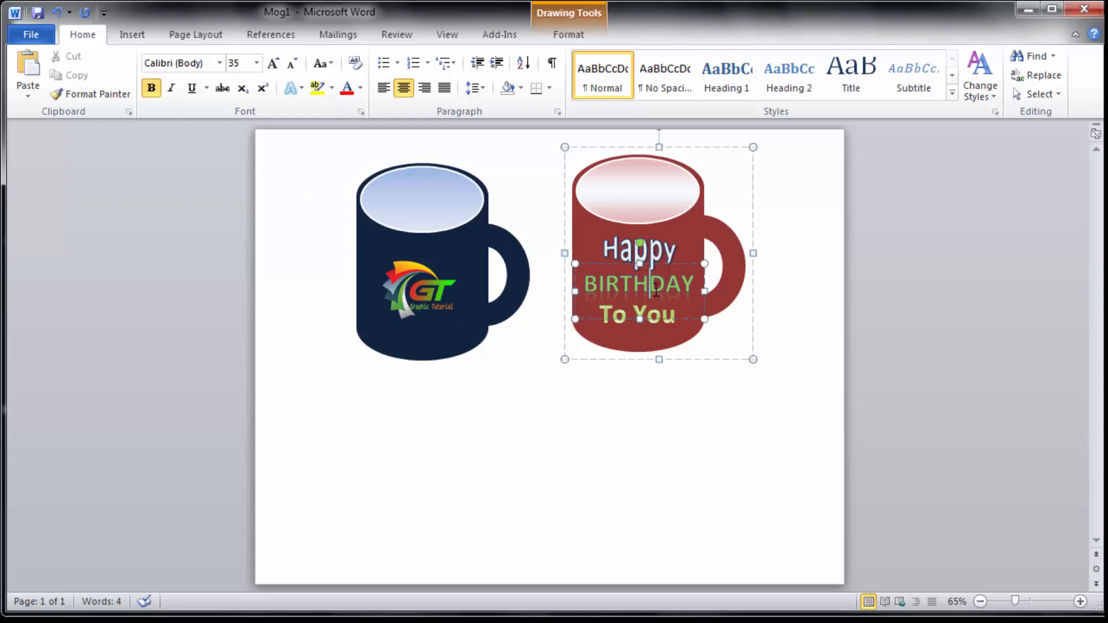
{"action": "left_click", "coordinate": [672, 354]}
{"action": "left_click", "coordinate": [666, 276]}
Duplicate the grouped blue logo mug and place the copy below, centred between the two existing mugs
{"action": "left_click", "coordinate": [458, 269]}
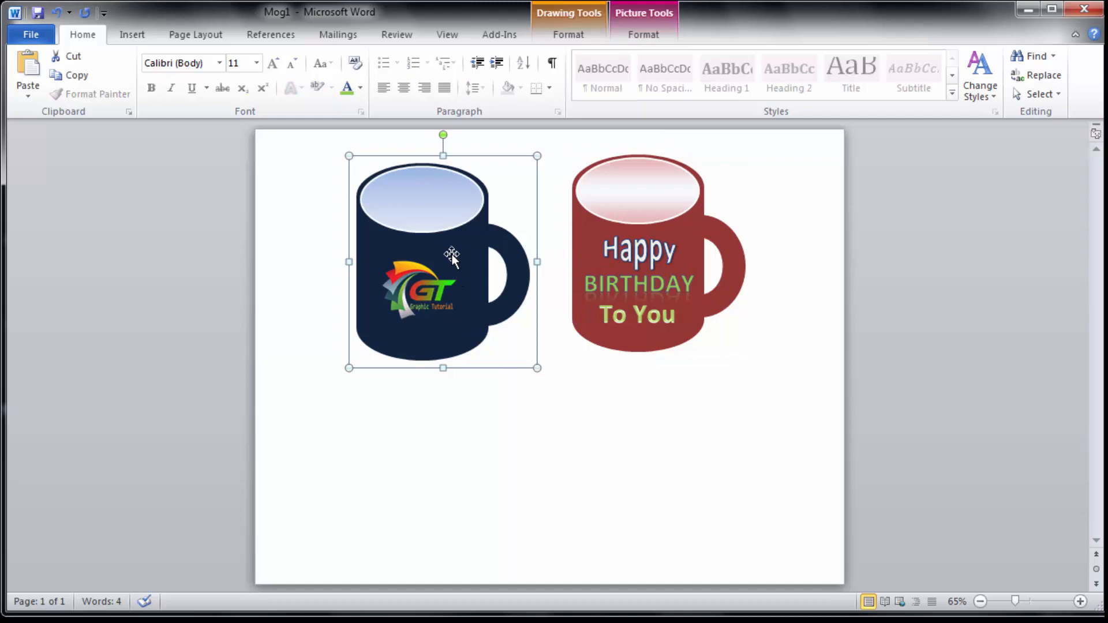
{"action": "left_click", "coordinate": [440, 251]}
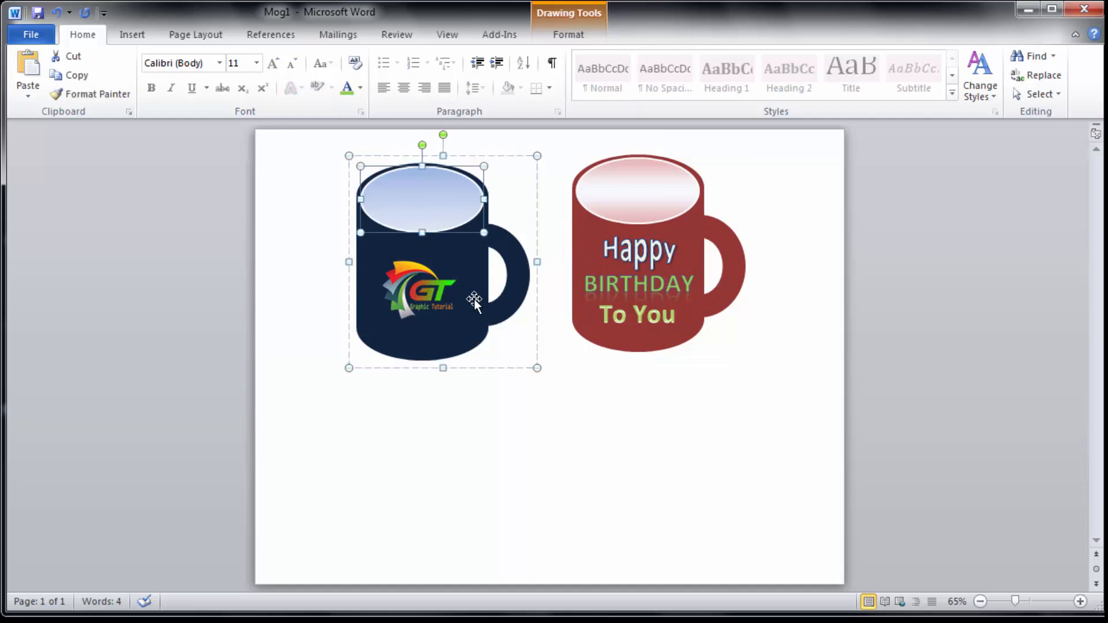
{"action": "left_click", "coordinate": [480, 213]}
{"action": "left_click_drag", "start_coordinate": [485, 262], "coordinate": [569, 398]}
Ungroup the lower blue mug copy and delete its GT logo picture
{"action": "right_click", "coordinate": [529, 431]}
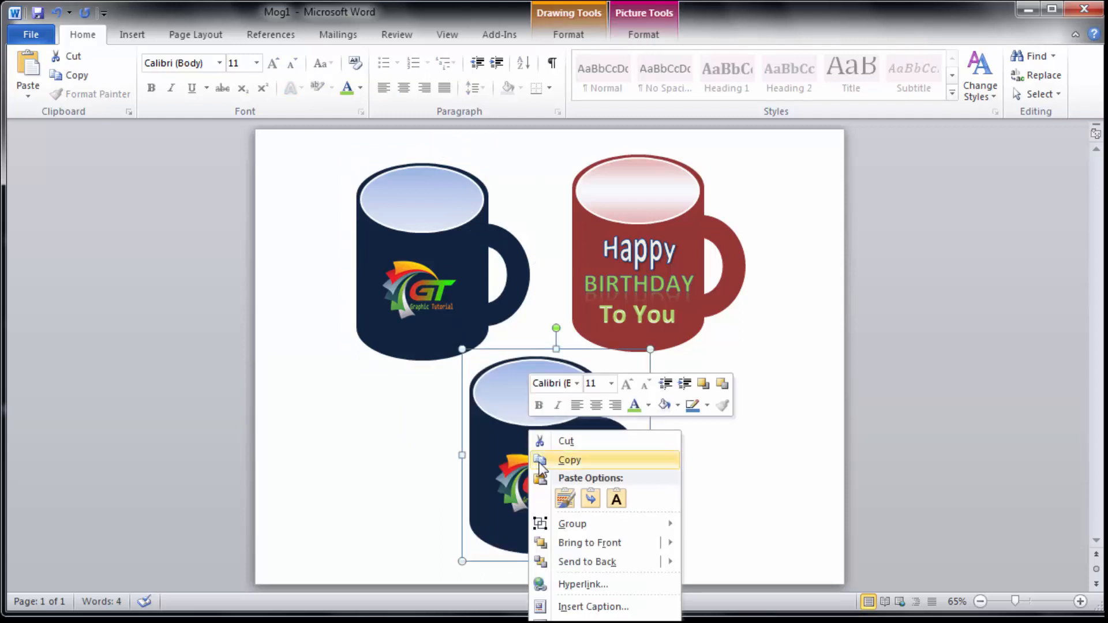
{"action": "mouse_move", "coordinate": [582, 527]}
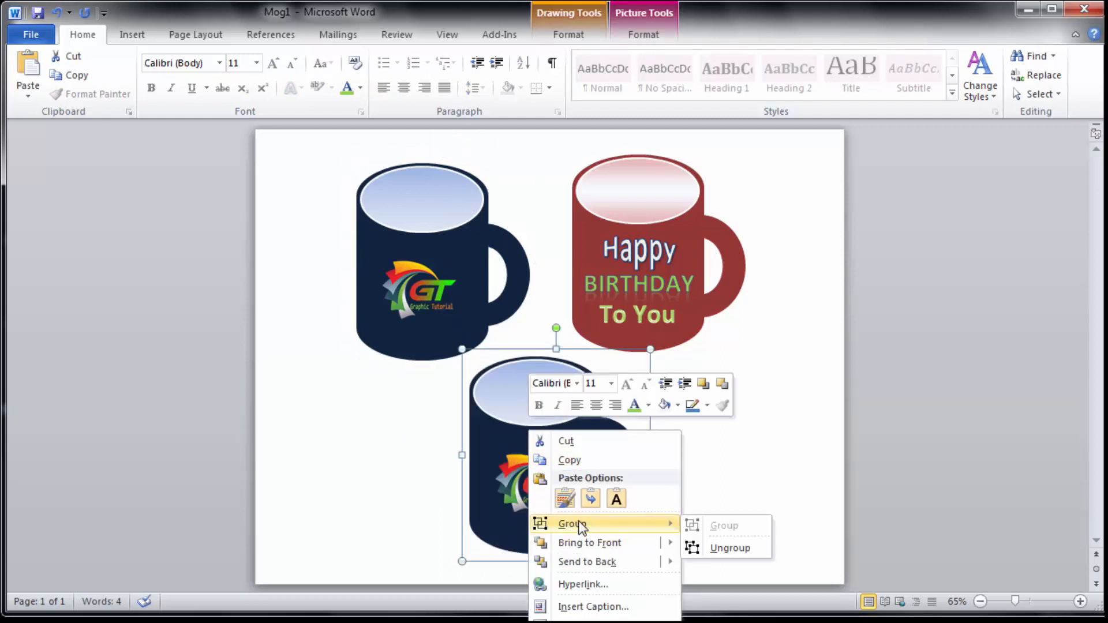
{"action": "left_click", "coordinate": [750, 547]}
{"action": "left_click", "coordinate": [757, 475]}
{"action": "left_click", "coordinate": [540, 478]}
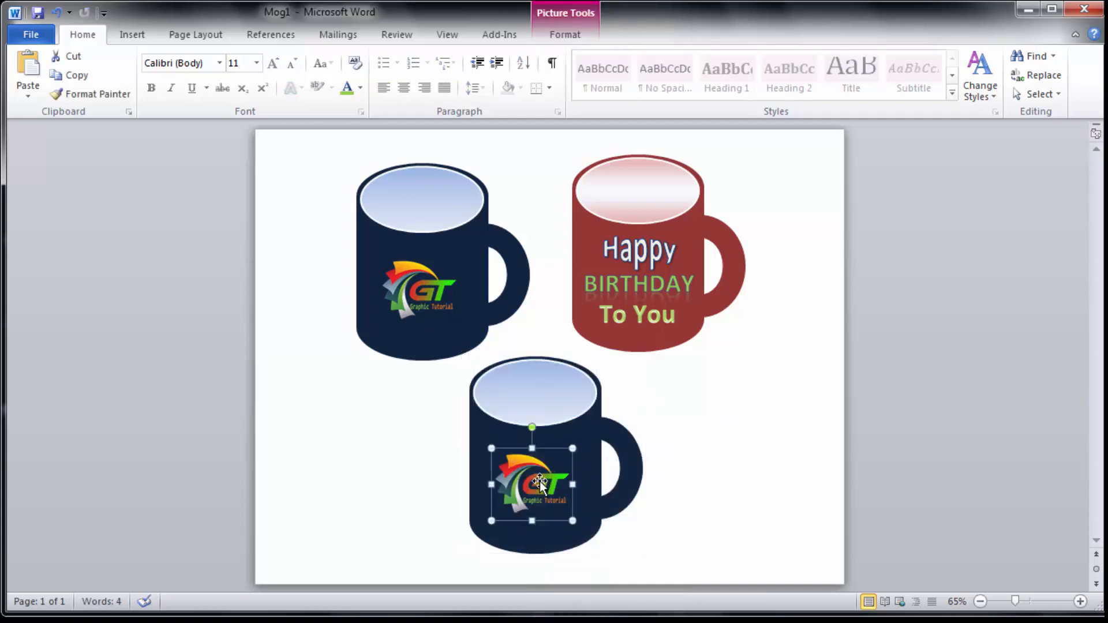
{"action": "key", "text": "Delete"}
Fill the lower mug's body with the portrait picture on a teal raindrop background
{"action": "left_click", "coordinate": [555, 473]}
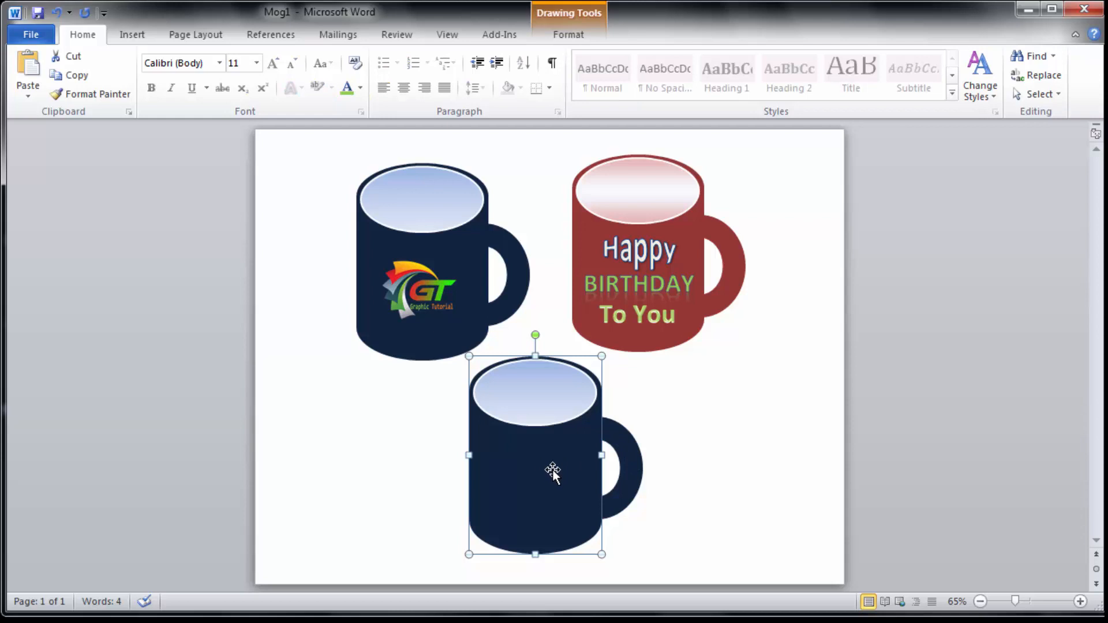
{"action": "left_click", "coordinate": [571, 35]}
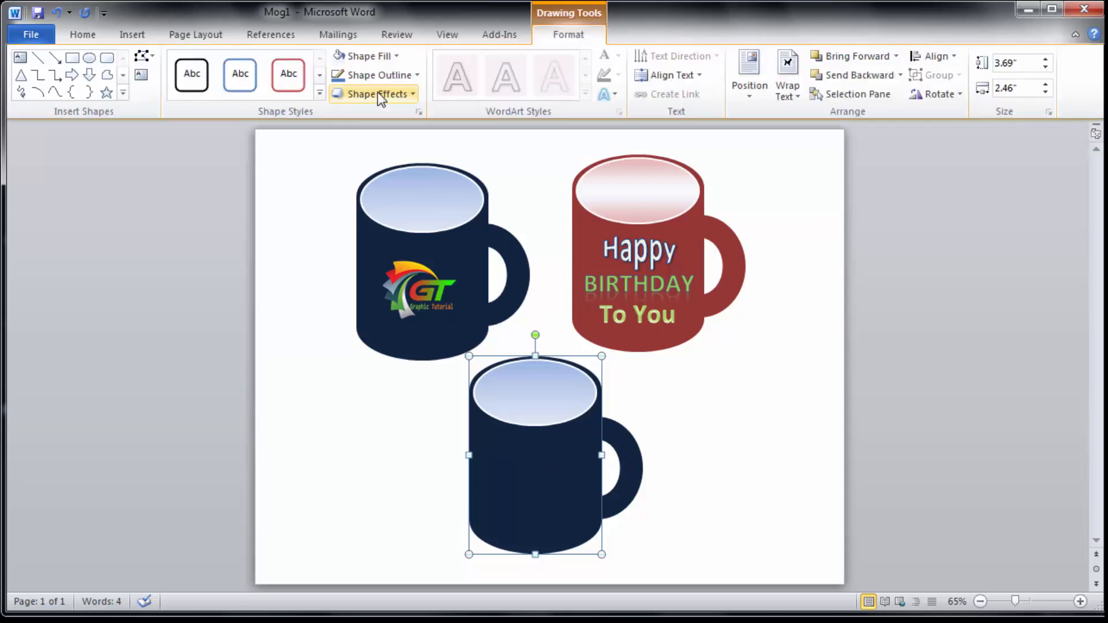
{"action": "left_click", "coordinate": [398, 54]}
{"action": "left_click", "coordinate": [378, 239]}
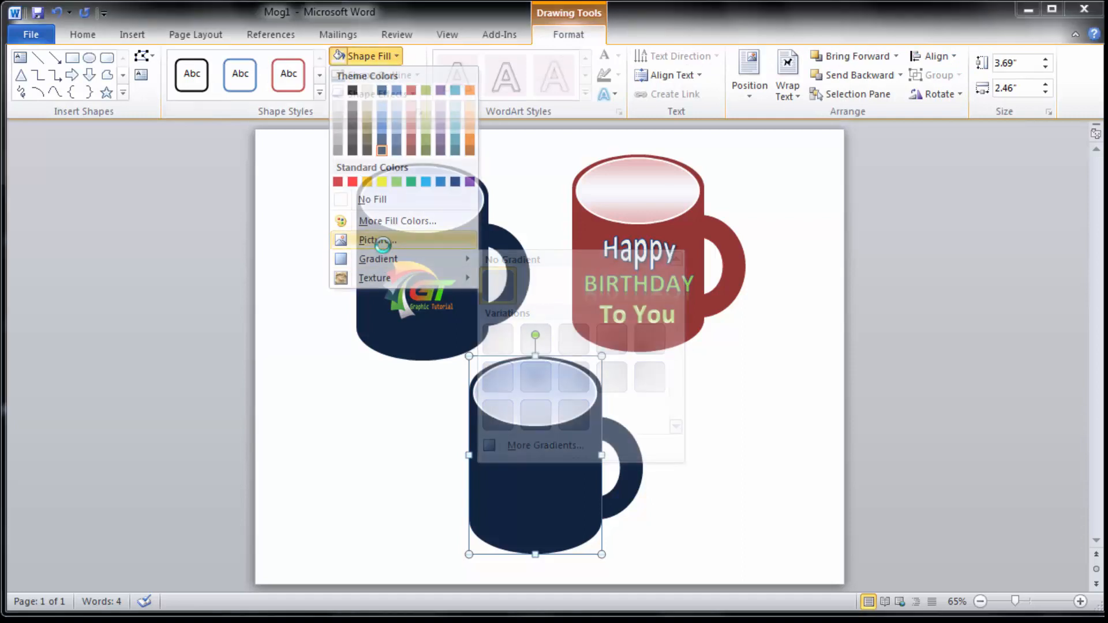
{"action": "scroll", "coordinate": [549, 147], "scroll_direction": "down", "scroll_amount": 3}
{"action": "left_click", "coordinate": [213, 287]}
{"action": "left_click", "coordinate": [405, 414]}
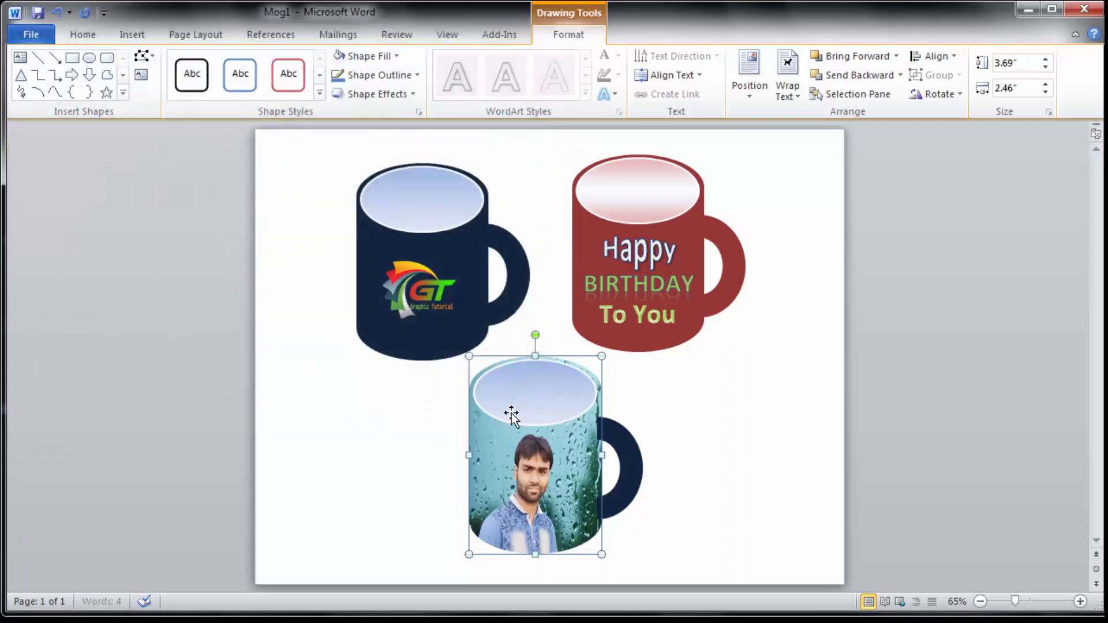
Fill the lower mug's handle with the teal raindrop picture from the Desktop folder
{"action": "left_click", "coordinate": [622, 449]}
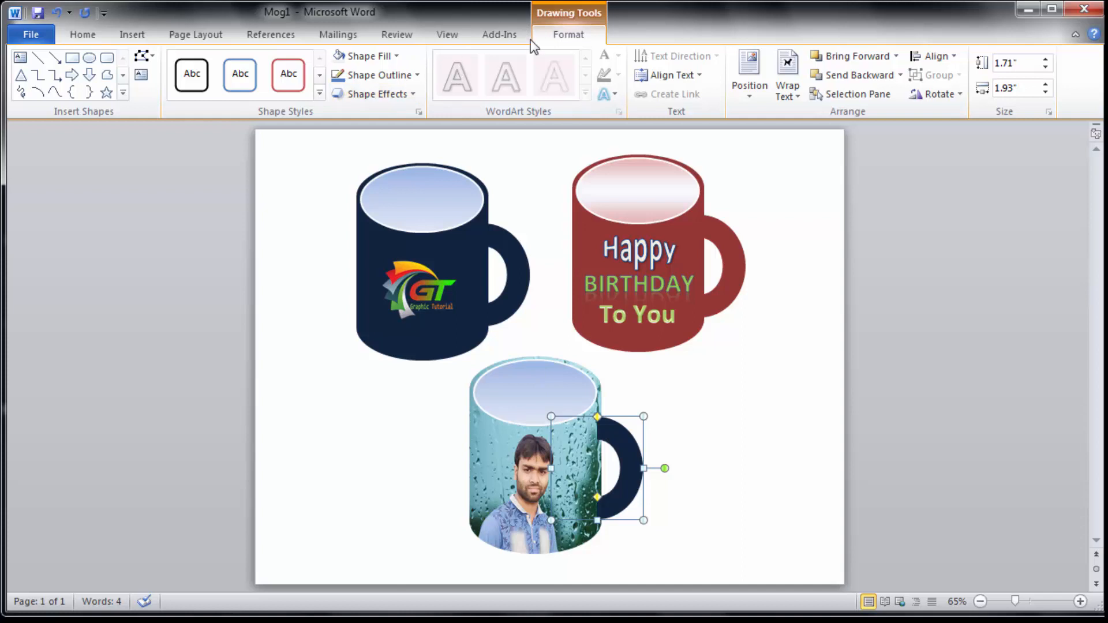
{"action": "left_click", "coordinate": [396, 56]}
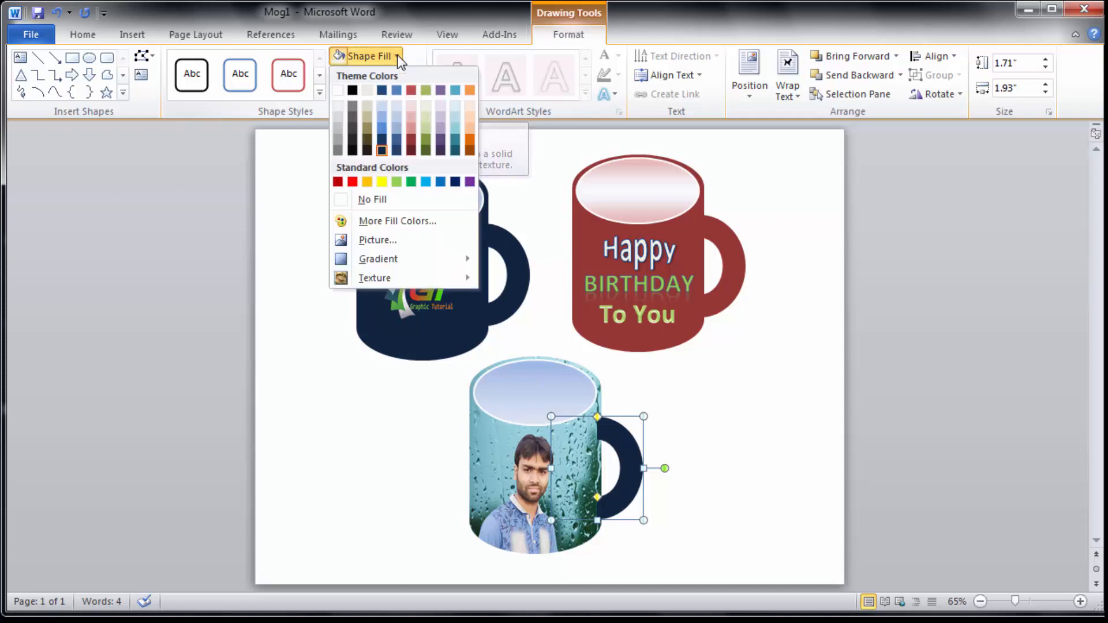
{"action": "left_click", "coordinate": [375, 240]}
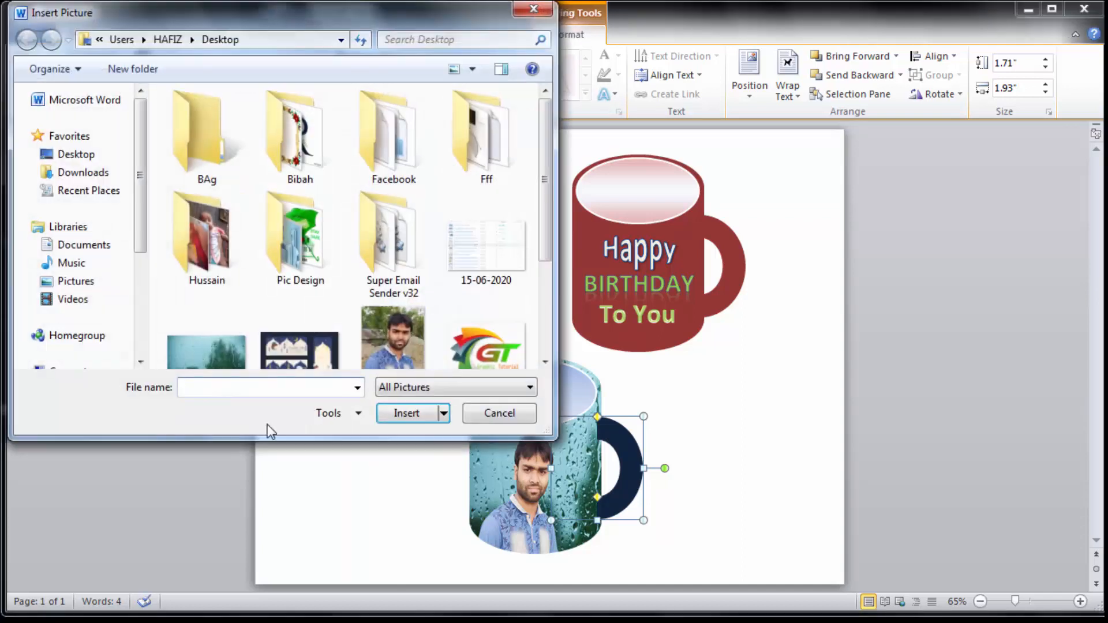
{"action": "left_click", "coordinate": [213, 366]}
{"action": "left_click", "coordinate": [406, 413]}
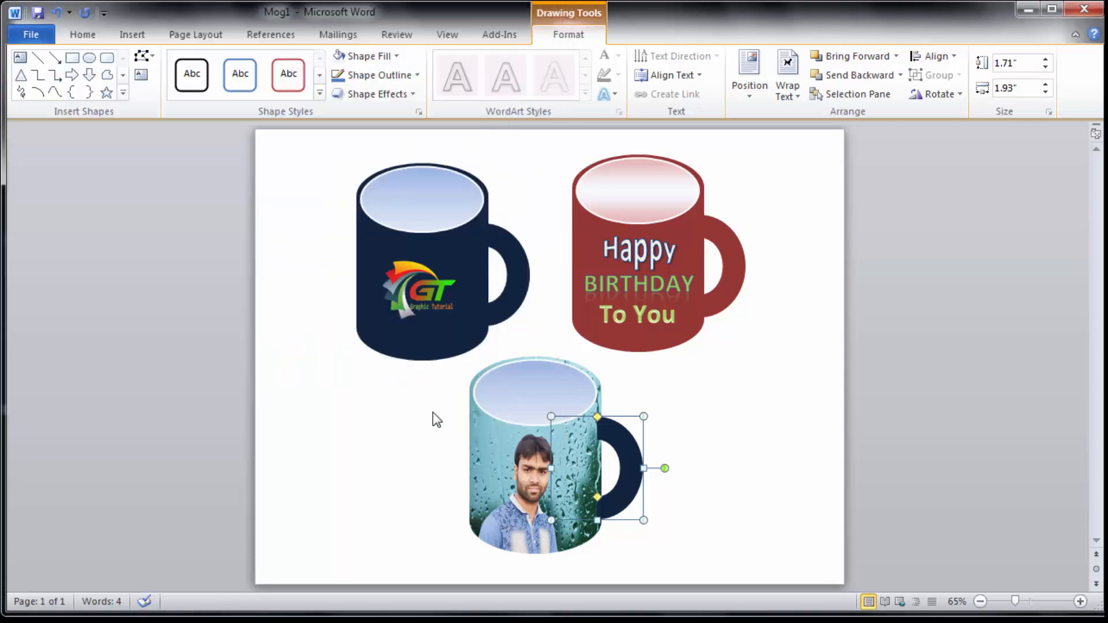
Fill the lower mug's opening ellipse with the lightest grey theme colour
{"action": "left_click", "coordinate": [532, 397]}
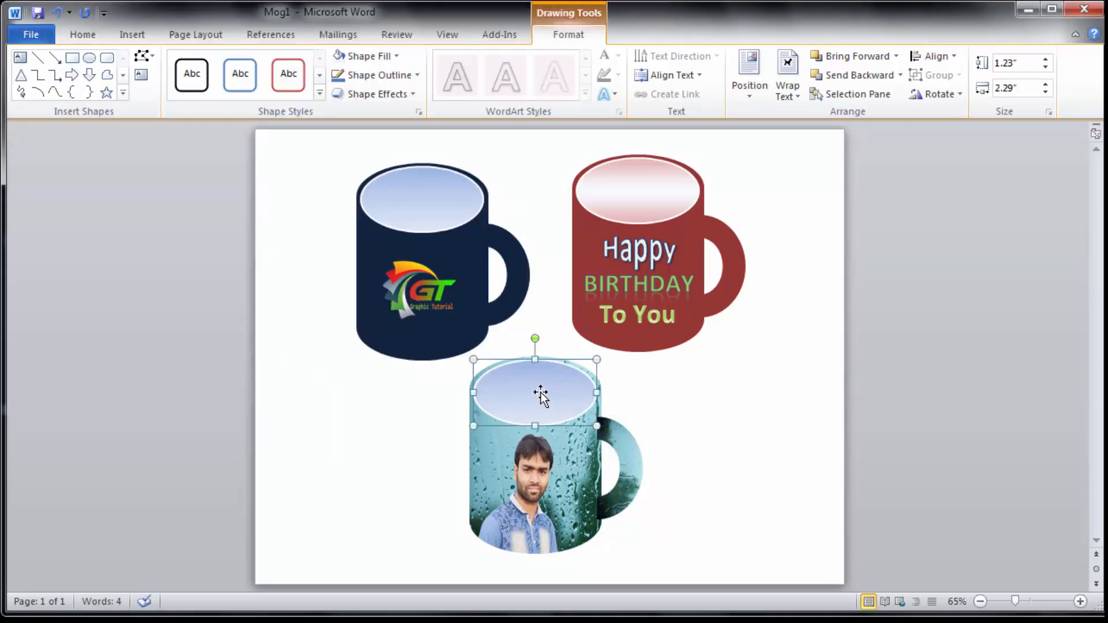
{"action": "left_click", "coordinate": [397, 56]}
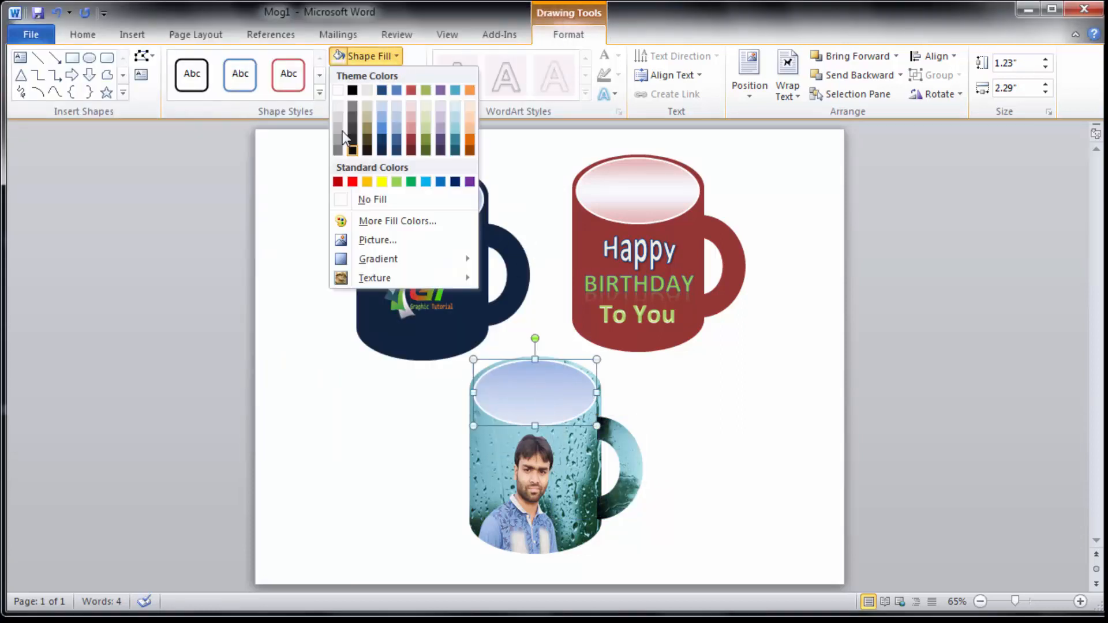
{"action": "left_click", "coordinate": [338, 106]}
{"action": "left_click", "coordinate": [667, 405]}
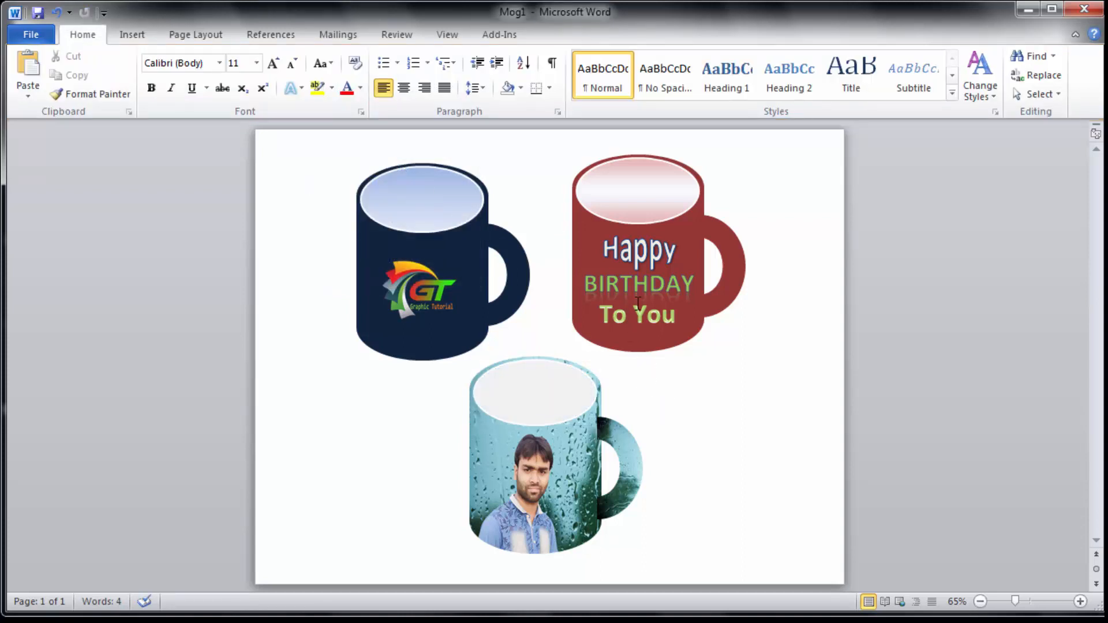
Group the photo mug's handle, body and opening ellipse into one object
{"action": "left_click", "coordinate": [654, 291]}
{"action": "left_click", "coordinate": [702, 402]}
{"action": "left_click", "coordinate": [617, 459]}
{"action": "left_click", "coordinate": [522, 499], "text": "shift"}
{"action": "left_click", "coordinate": [540, 394], "text": "shift"}
{"action": "right_click", "coordinate": [529, 383]}
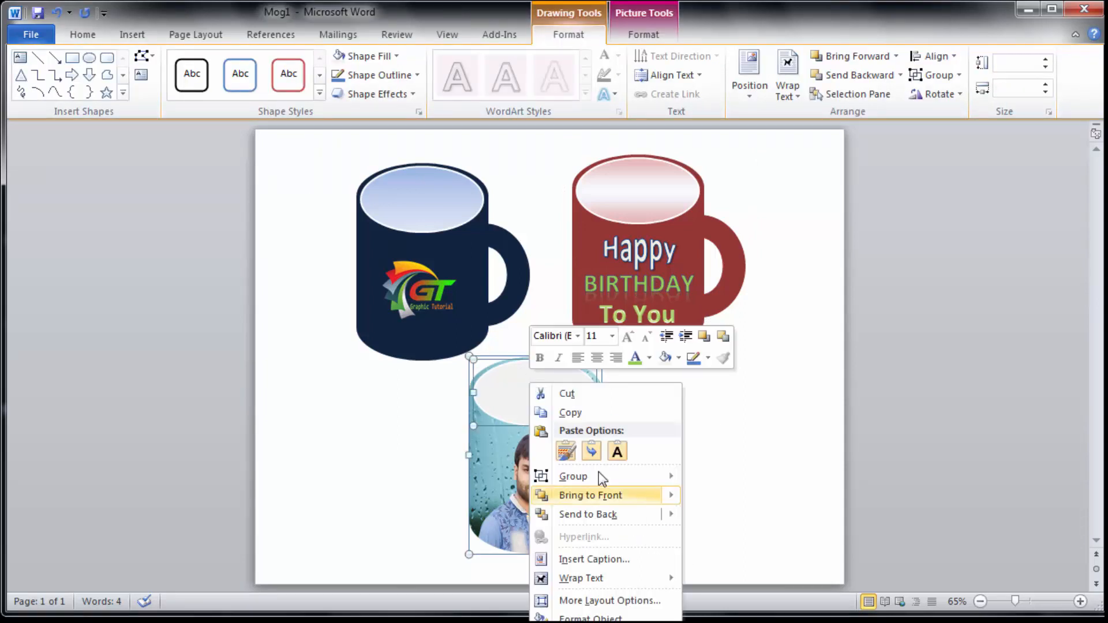
{"action": "mouse_move", "coordinate": [597, 481]}
{"action": "left_click", "coordinate": [720, 482]}
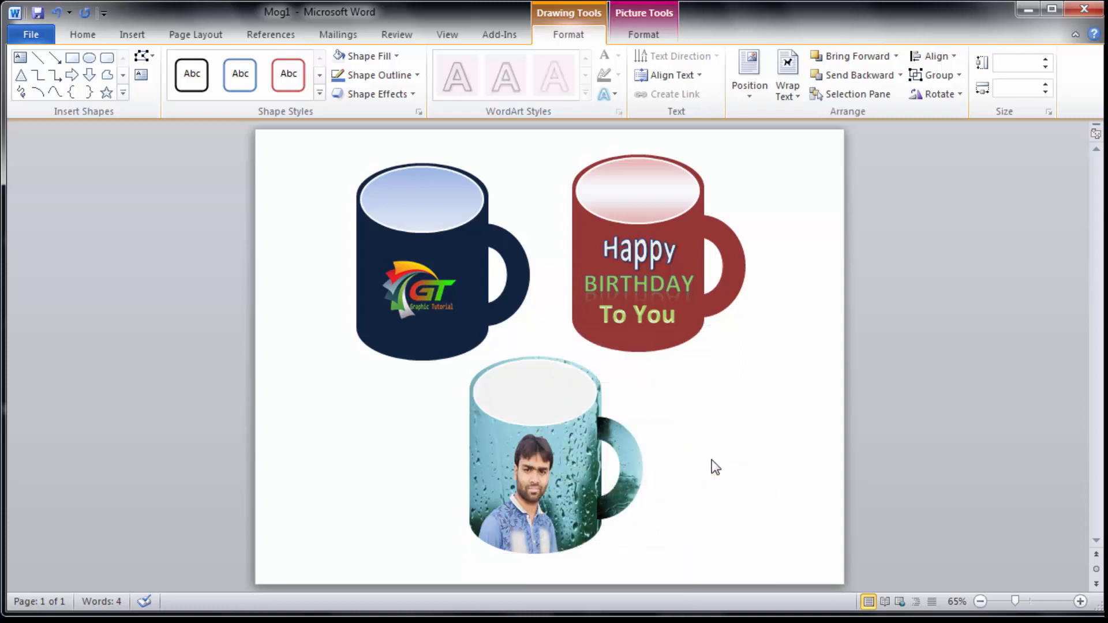
{"action": "left_click", "coordinate": [725, 428]}
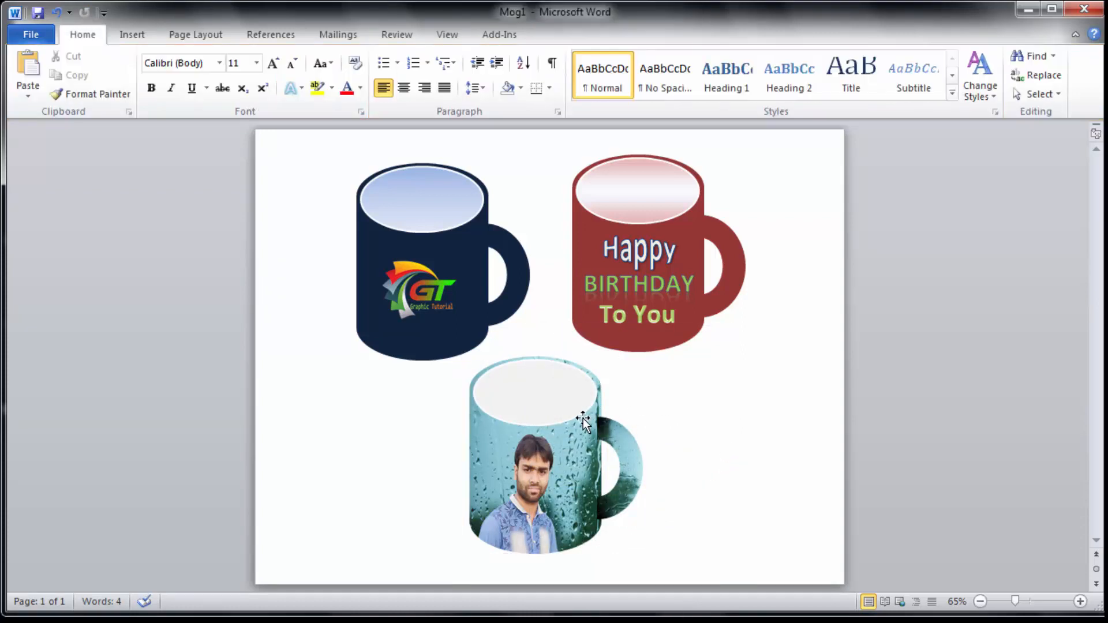